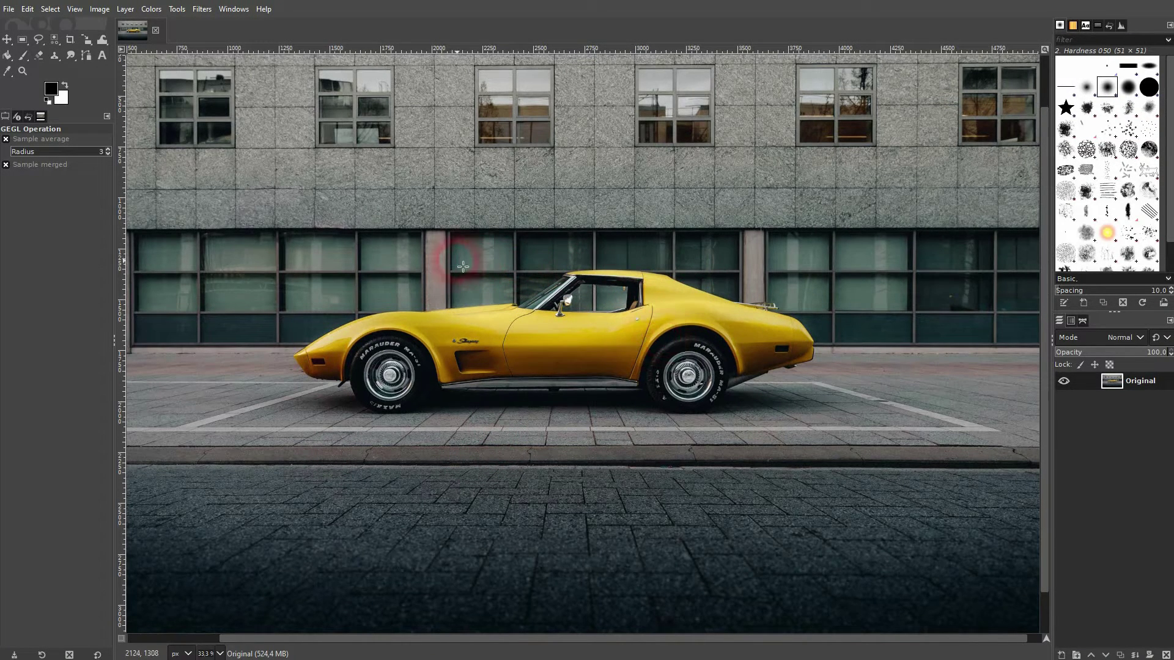
Step: With the Paths tool, trace curved anchors from the car's front tip along the hood, windshield and roof
click(87, 54)
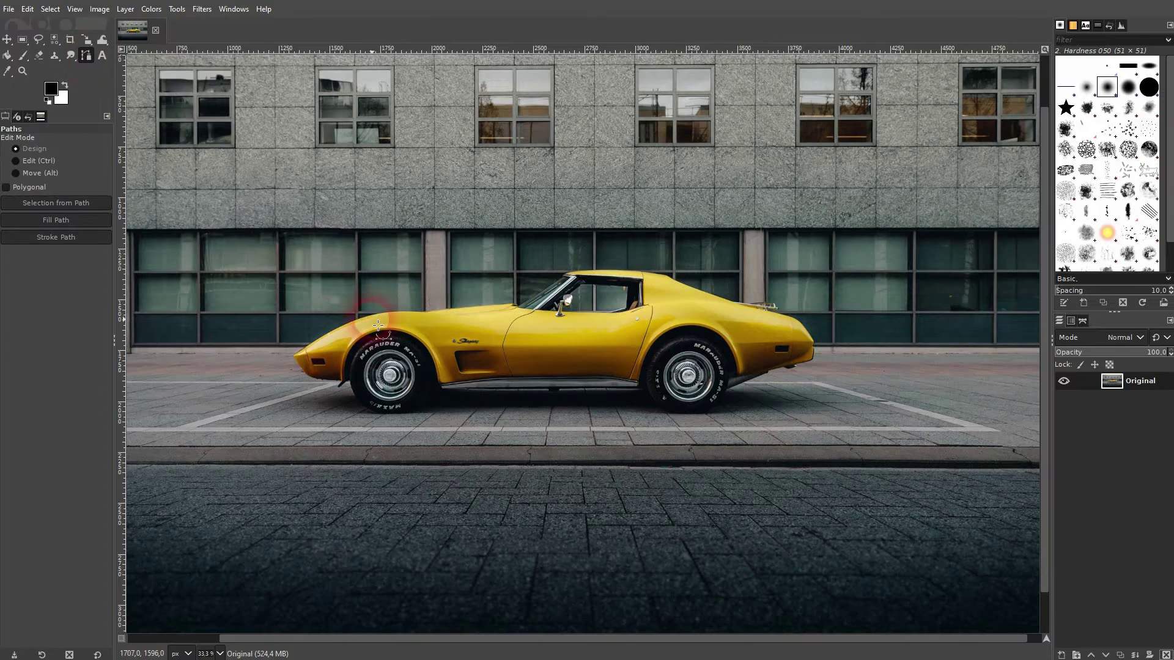
ctrl+scroll(374, 327, up, 2)
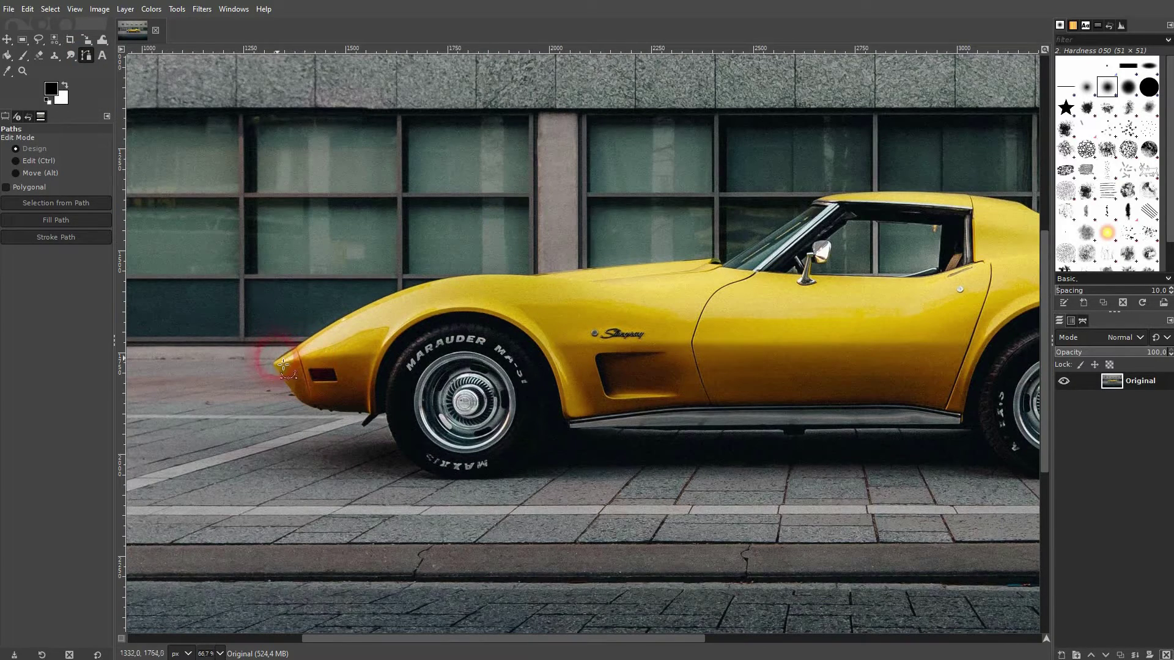
drag(273, 362, 380, 297)
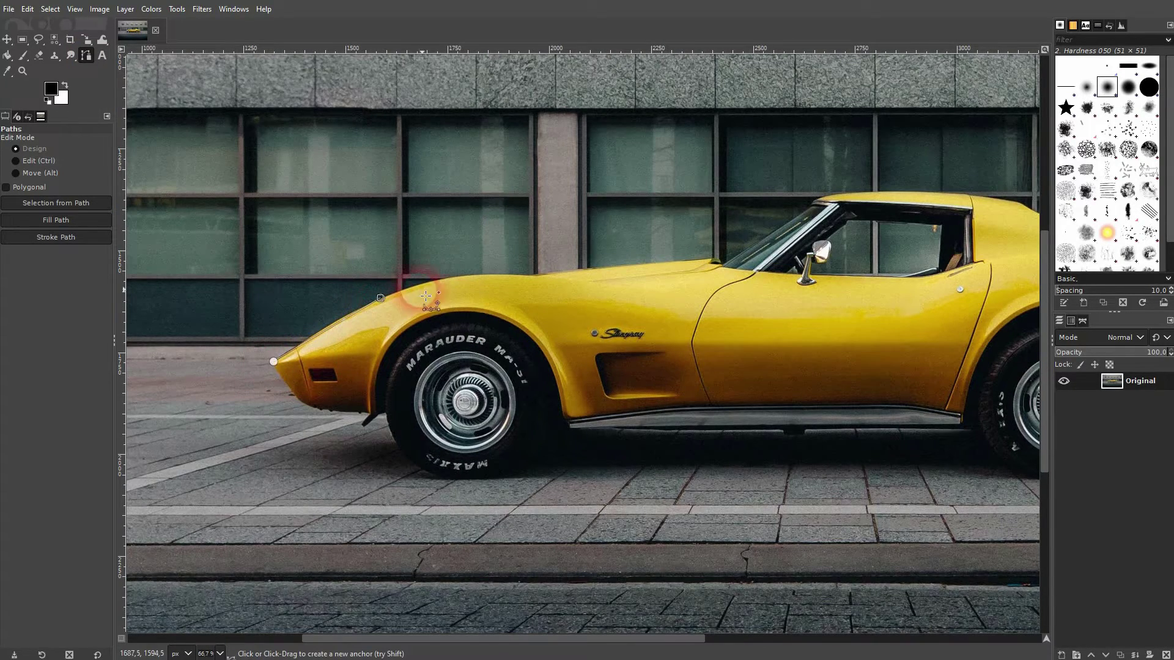
drag(451, 279, 528, 279)
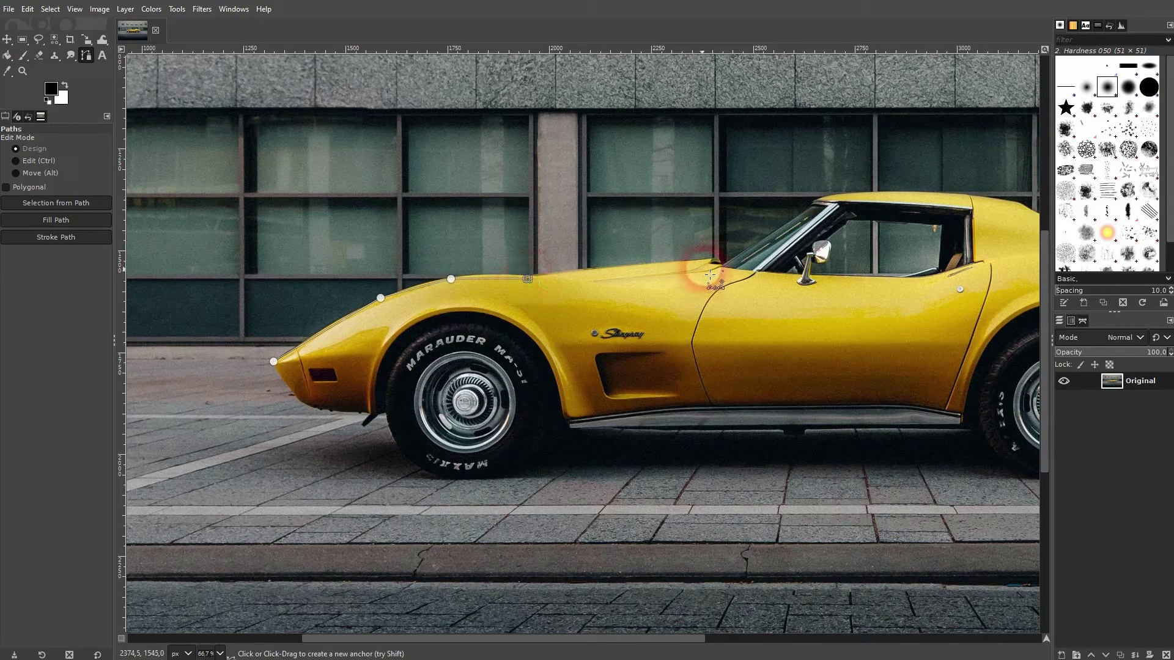
drag(716, 261, 722, 261)
click(815, 201)
drag(849, 201, 843, 195)
drag(917, 192, 980, 195)
Step: Continue the path along the rear roofline and deck, down the rear end to beneath the rear tyre
scroll(1029, 209, right, 10)
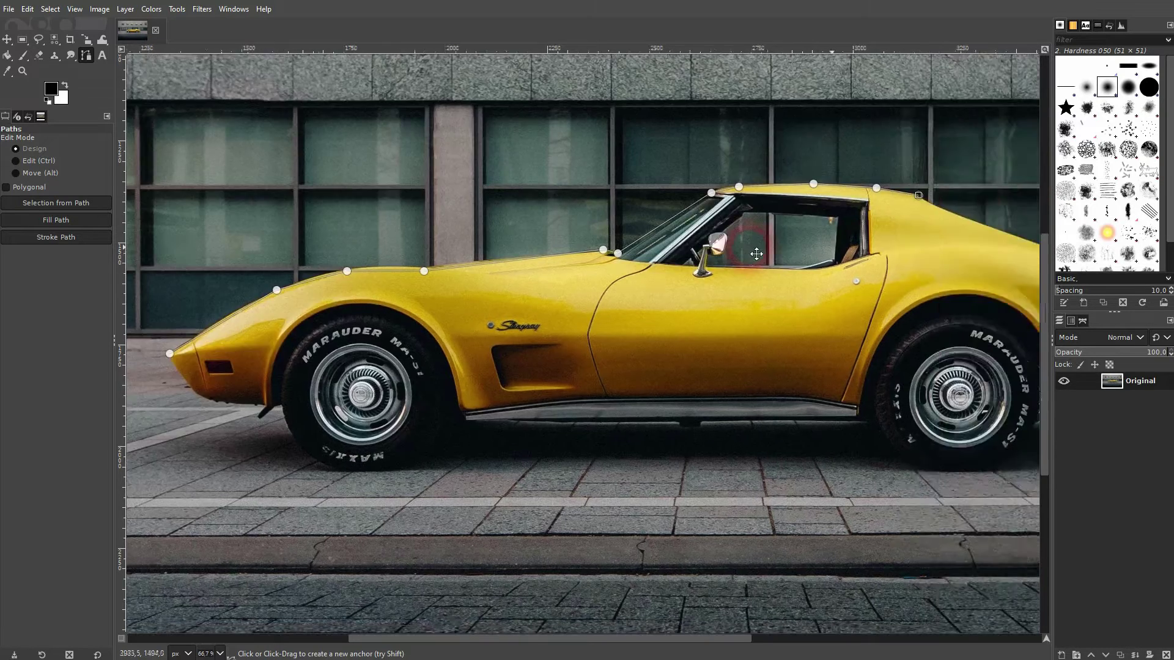
click(559, 231)
click(616, 250)
click(655, 251)
click(698, 254)
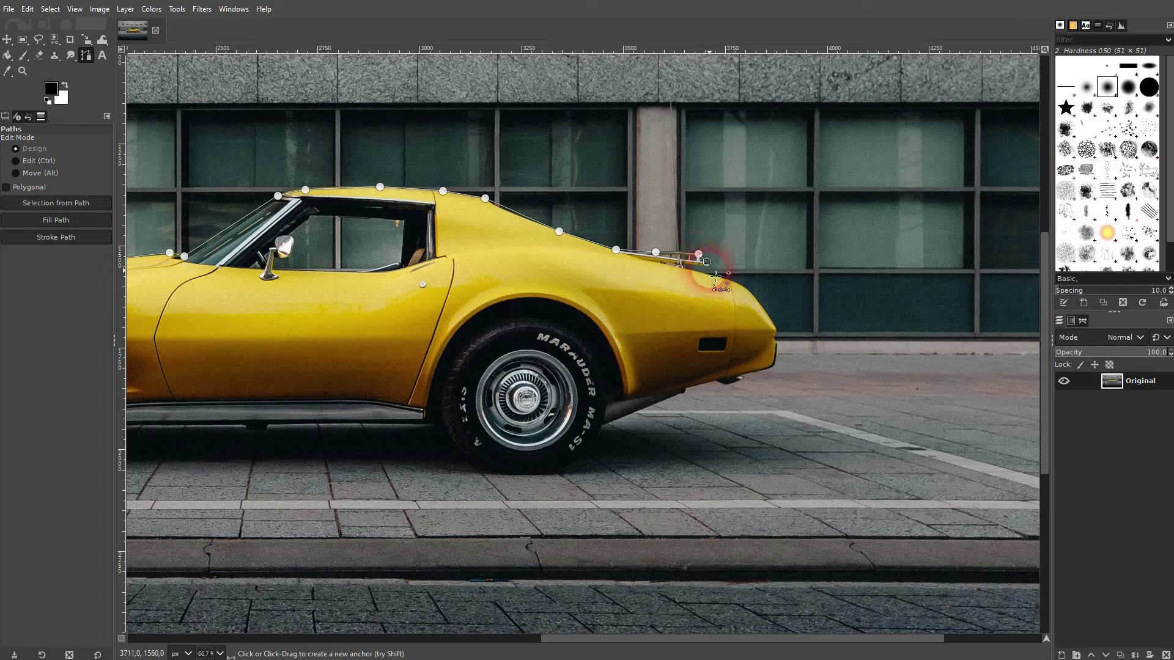
click(686, 266)
click(707, 262)
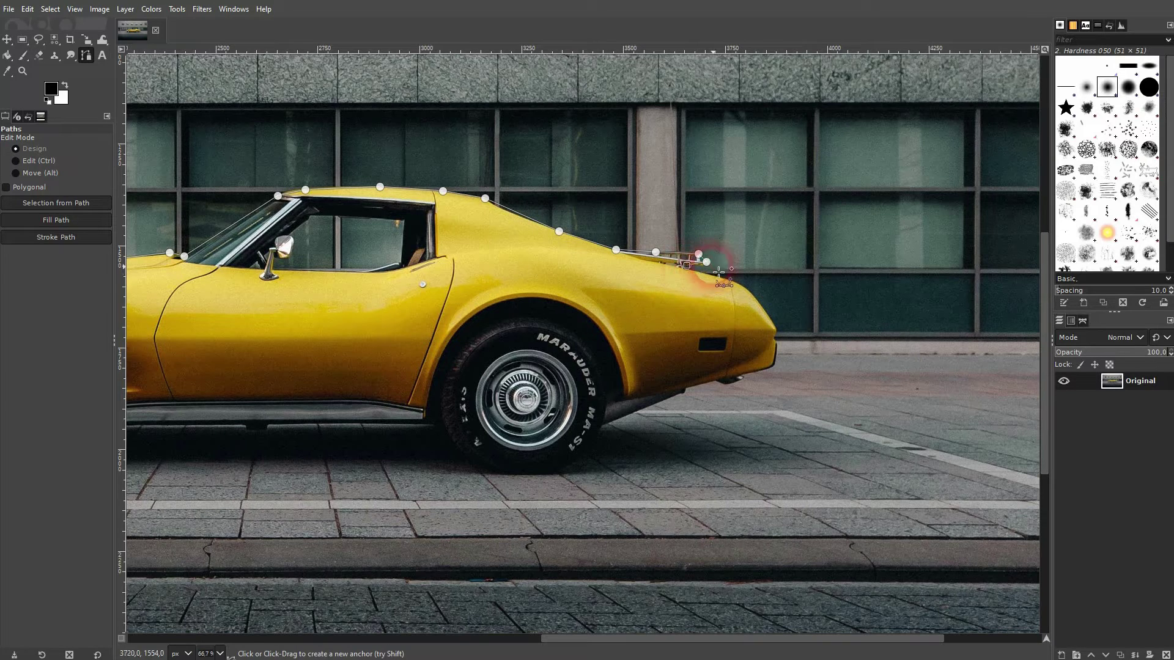
click(750, 290)
click(777, 335)
click(773, 367)
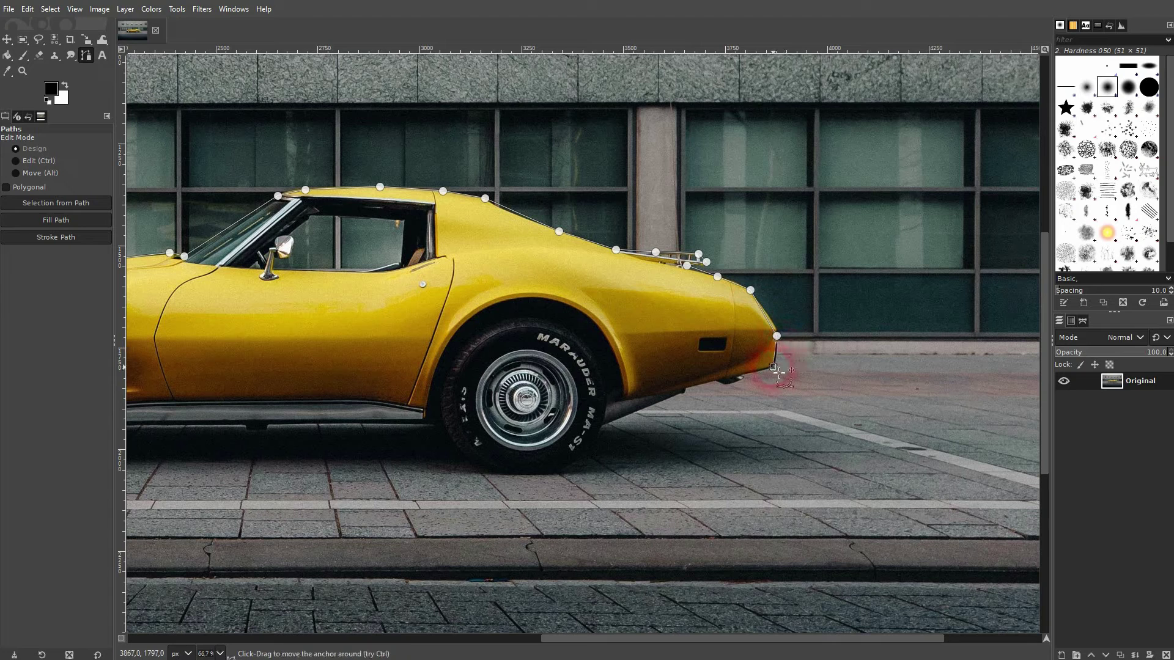
click(688, 389)
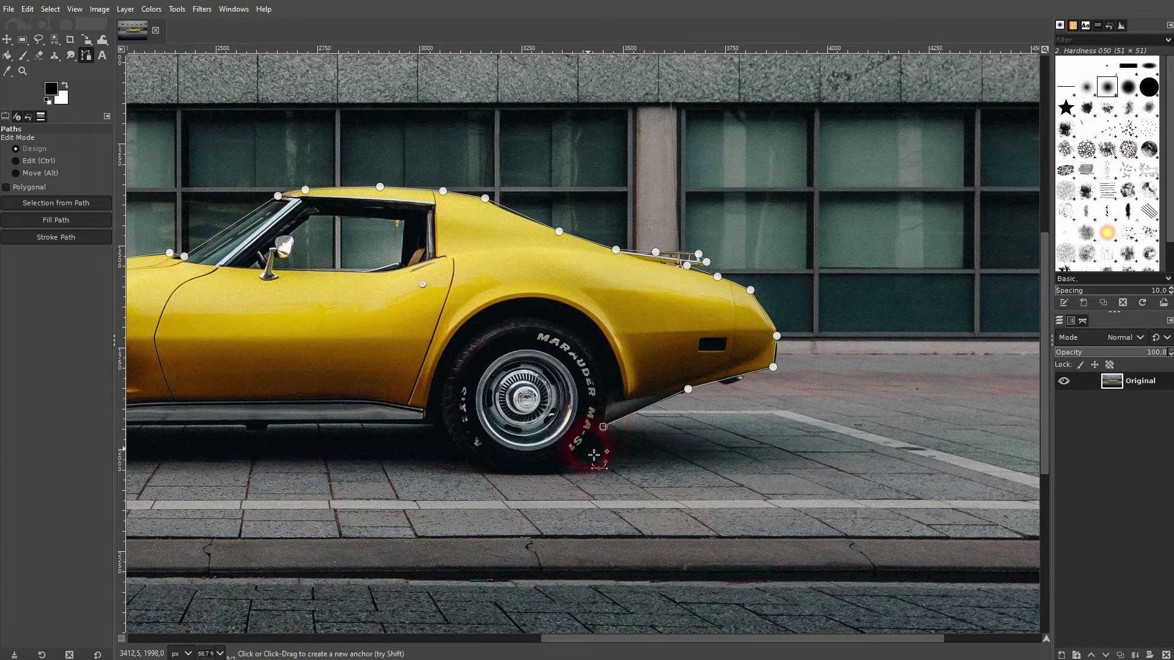
click(560, 468)
Step: Trace the path around the rear tyre's bottom and forward along the sill
click(480, 472)
click(435, 422)
click(415, 410)
click(347, 403)
click(167, 406)
Step: Trace around the front tyre and under the front bumper, closing the path at its starting anchor
scroll(428, 404, left, 10)
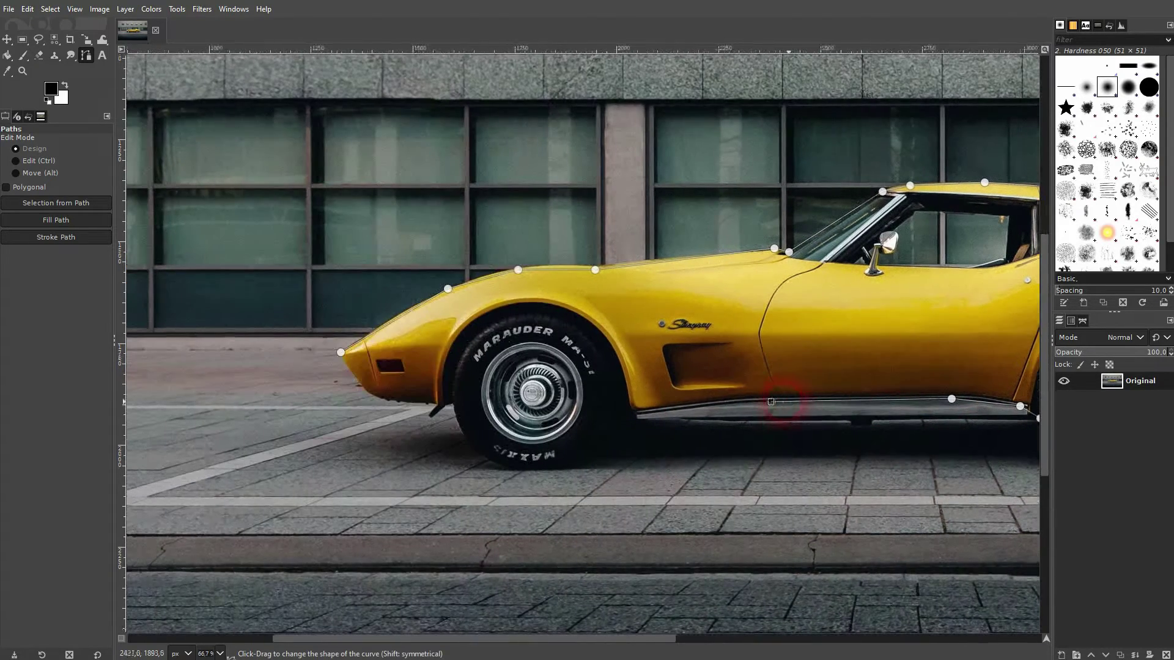
click(637, 414)
click(566, 467)
click(509, 468)
click(461, 427)
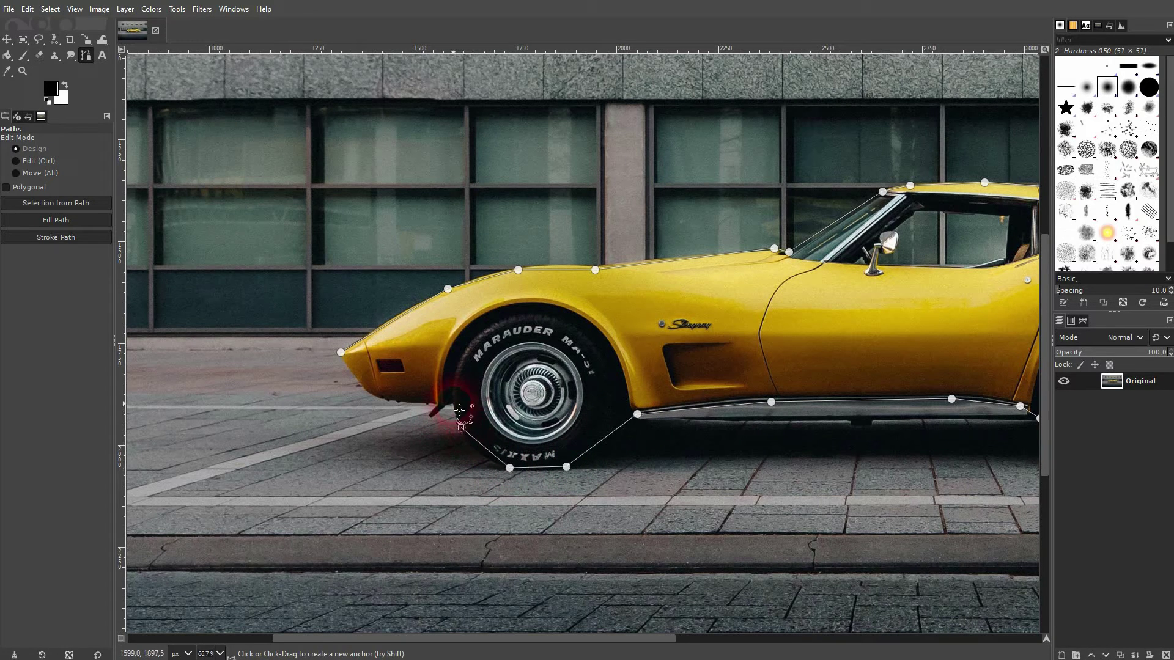
click(453, 404)
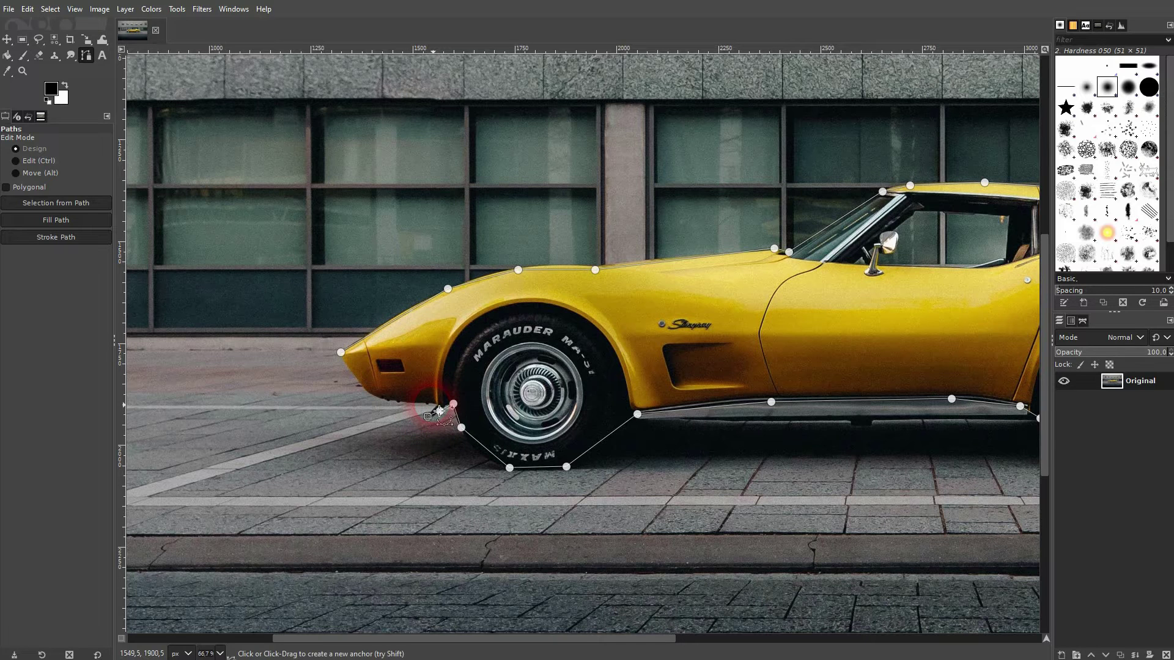
click(440, 411)
click(427, 416)
click(379, 400)
ctrl+click(341, 353)
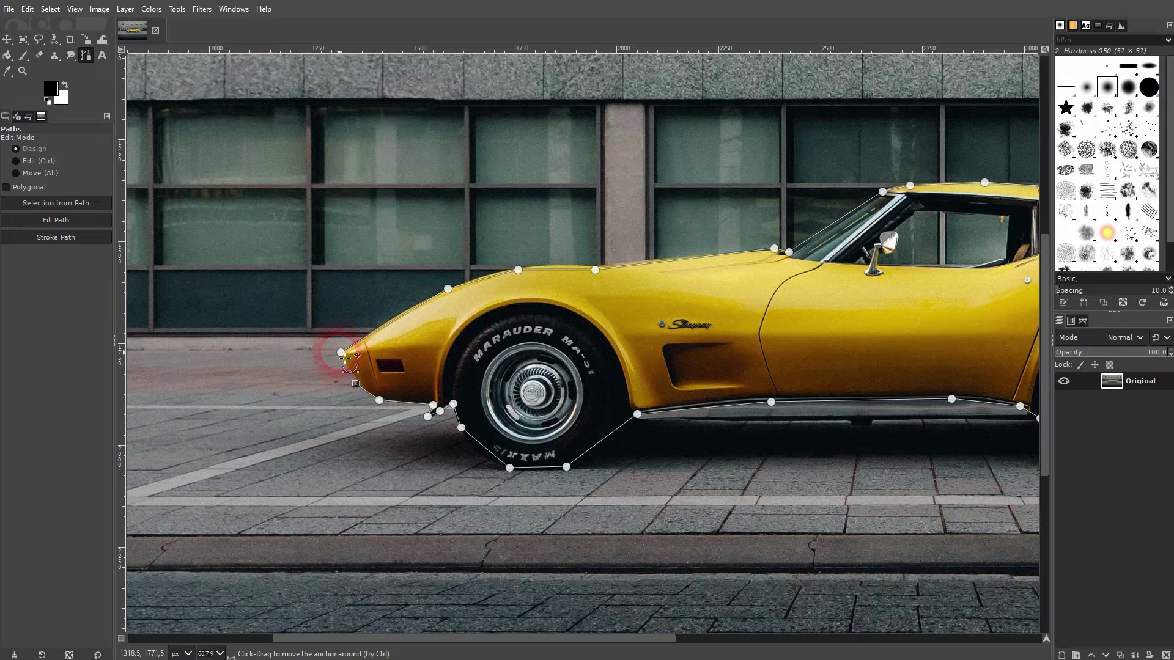
Step: Convert the closed car path into a selection with Select > From Path
right_click(846, 309)
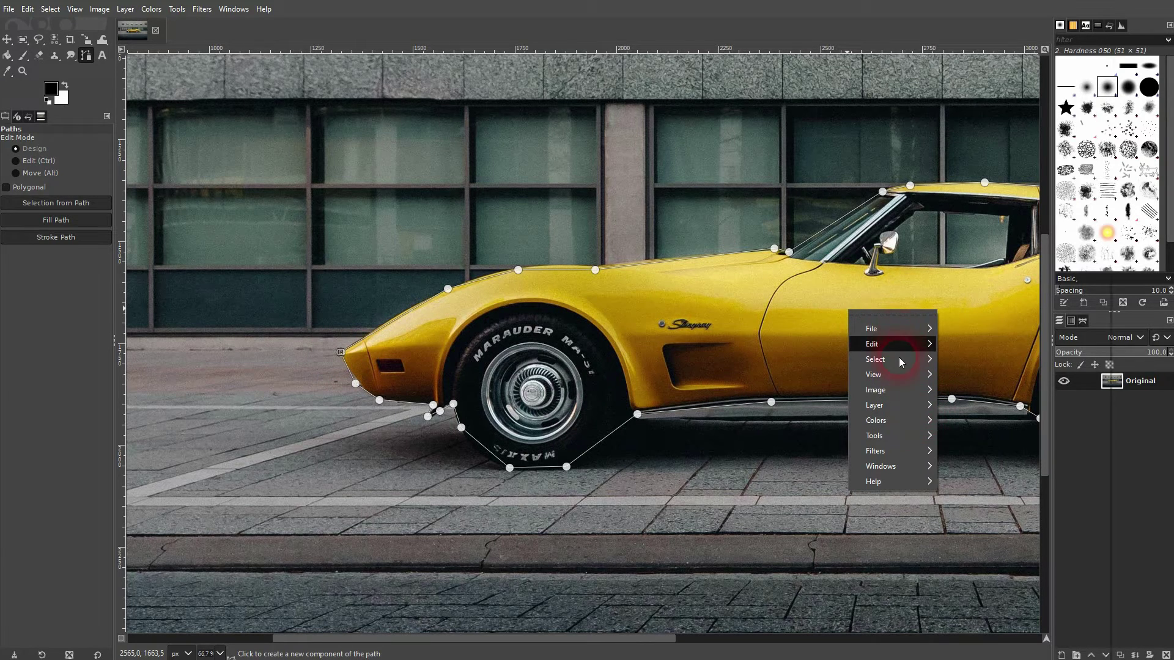
mouse_move(891, 359)
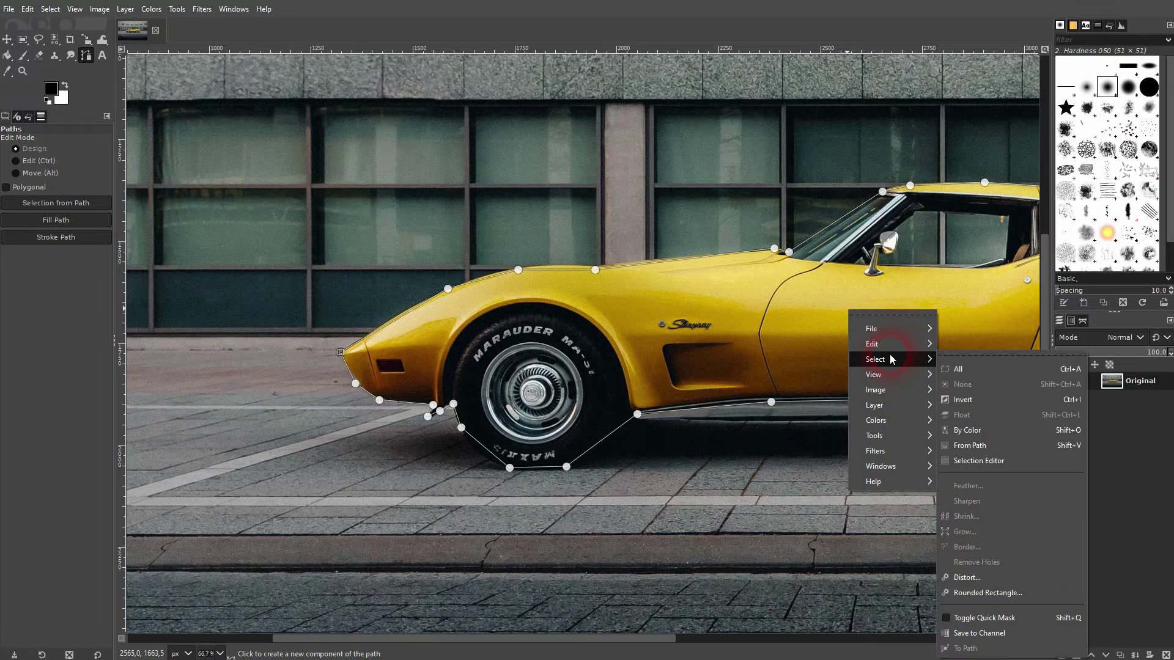
click(987, 446)
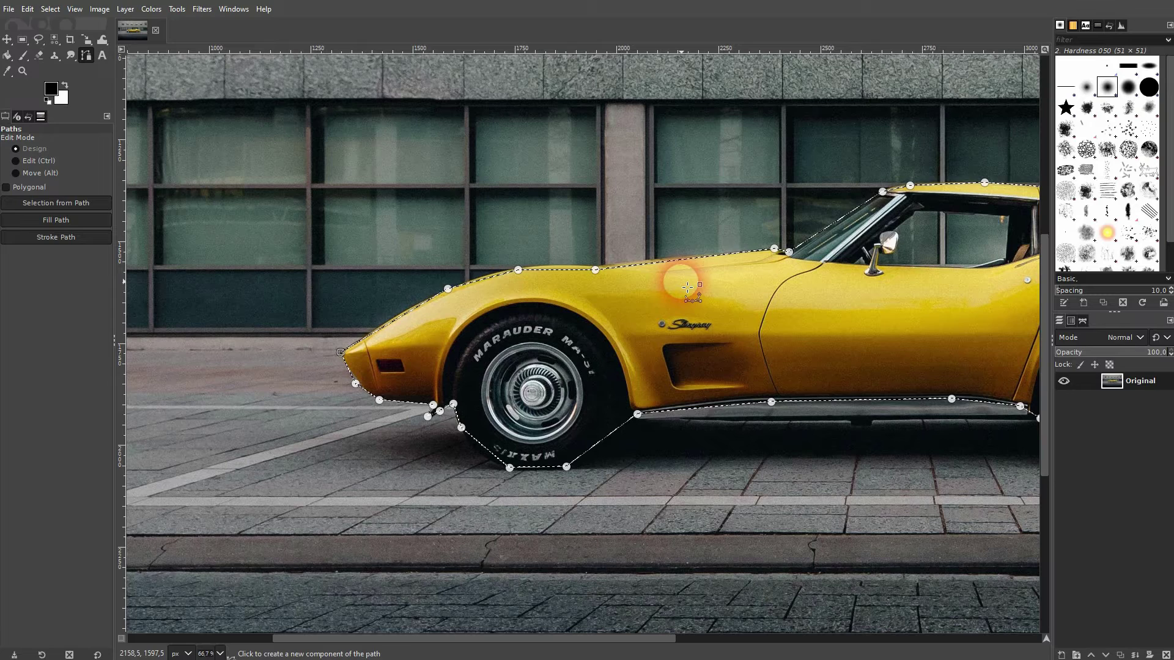
click(54, 16)
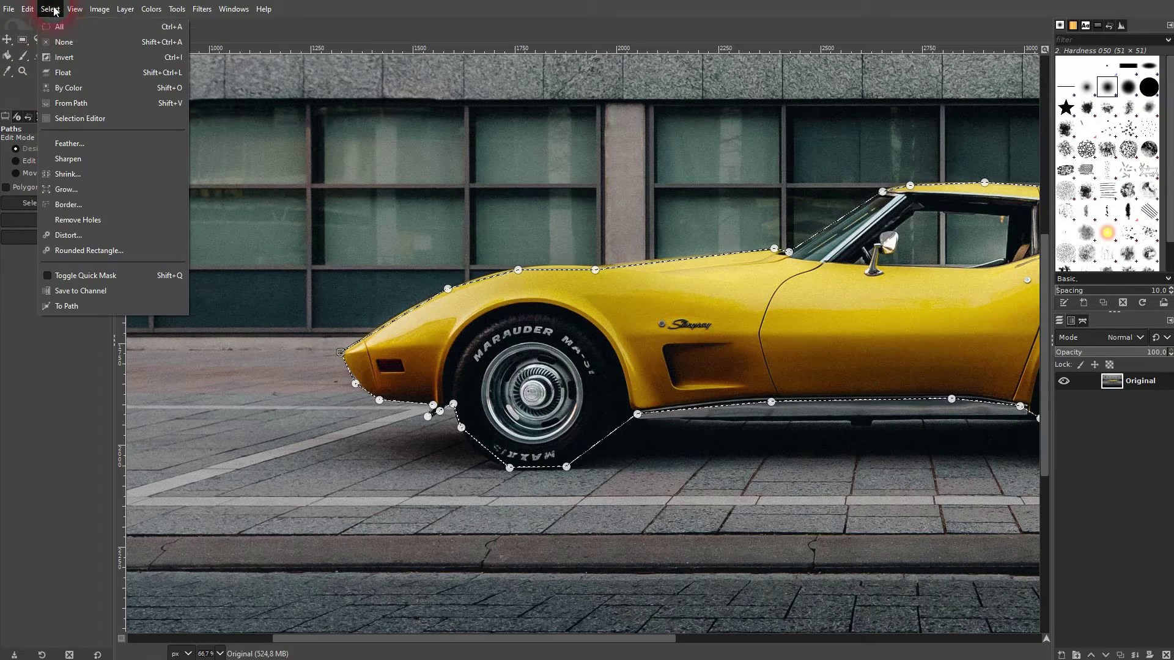
Step: Clear the selection and reshape the path to bend over the front fender
click(70, 42)
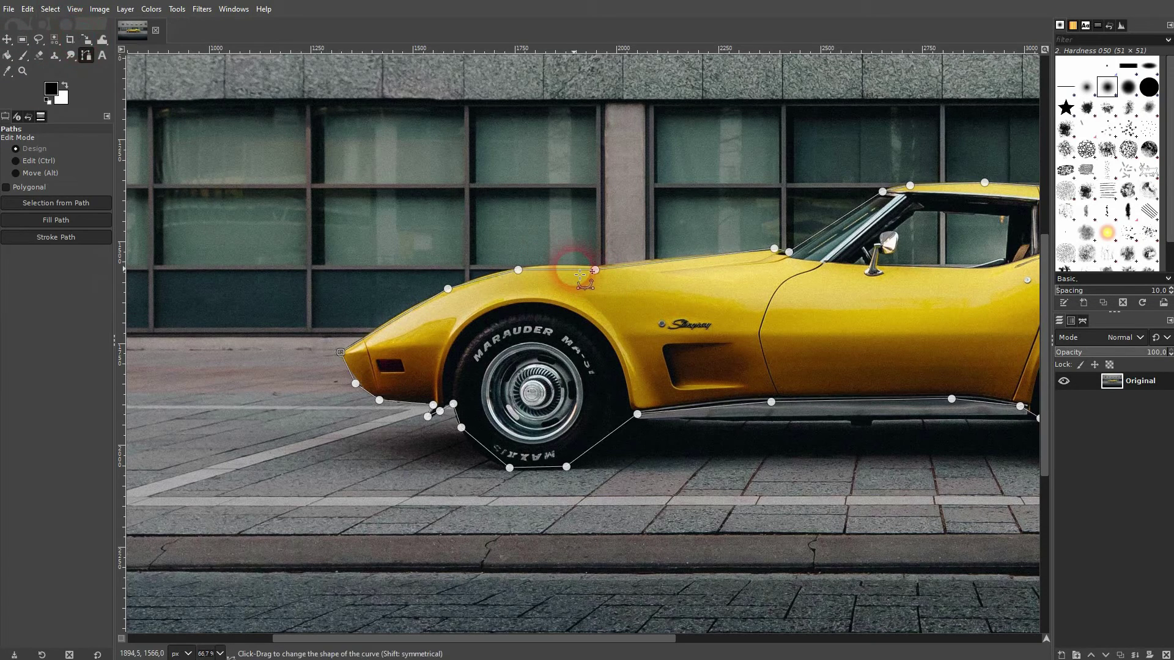
ctrl+scroll(588, 275, up, 4)
drag(597, 266, 597, 253)
drag(435, 255, 435, 252)
Step: Curve the path segments around the front tyre's rounded bottom up to the sill
ctrl+scroll(361, 308, down, 3)
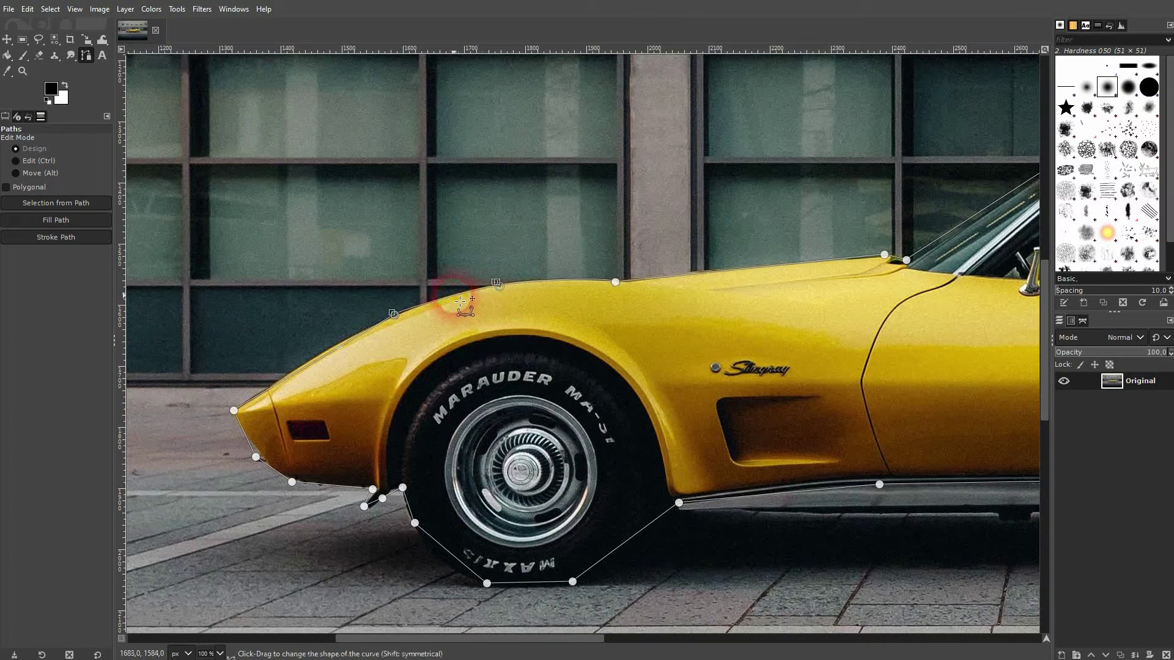
drag(440, 545, 415, 542)
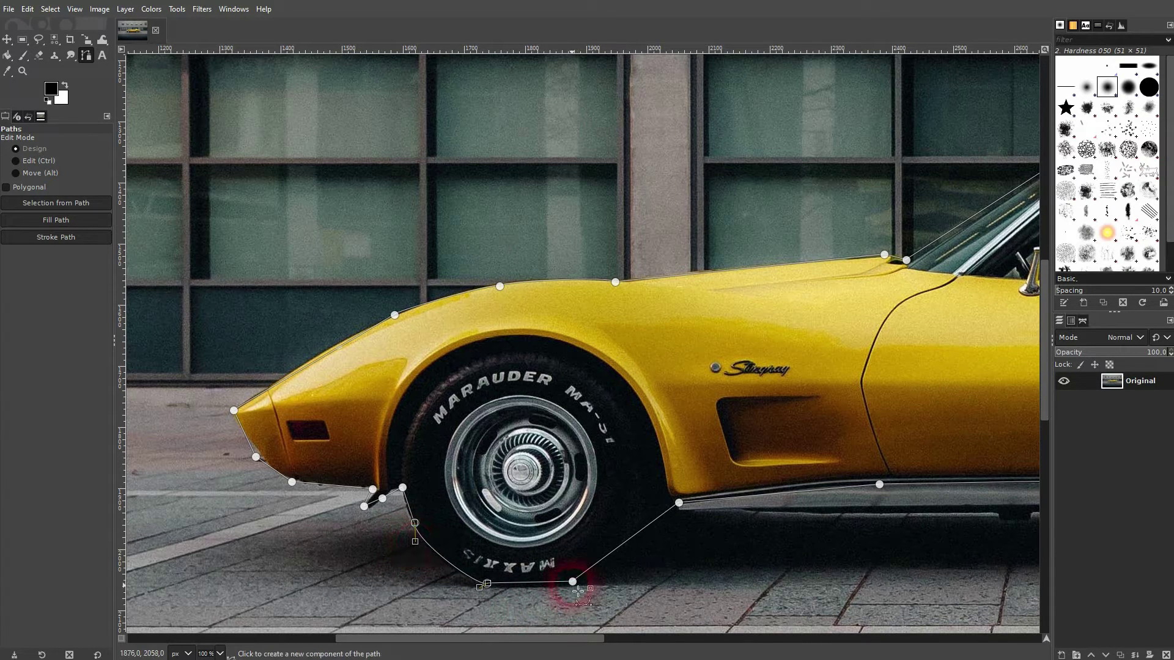
drag(530, 586, 551, 592)
mouse_move(639, 544)
mouse_down()
mouse_move(691, 517)
mouse_move(659, 544)
mouse_up()
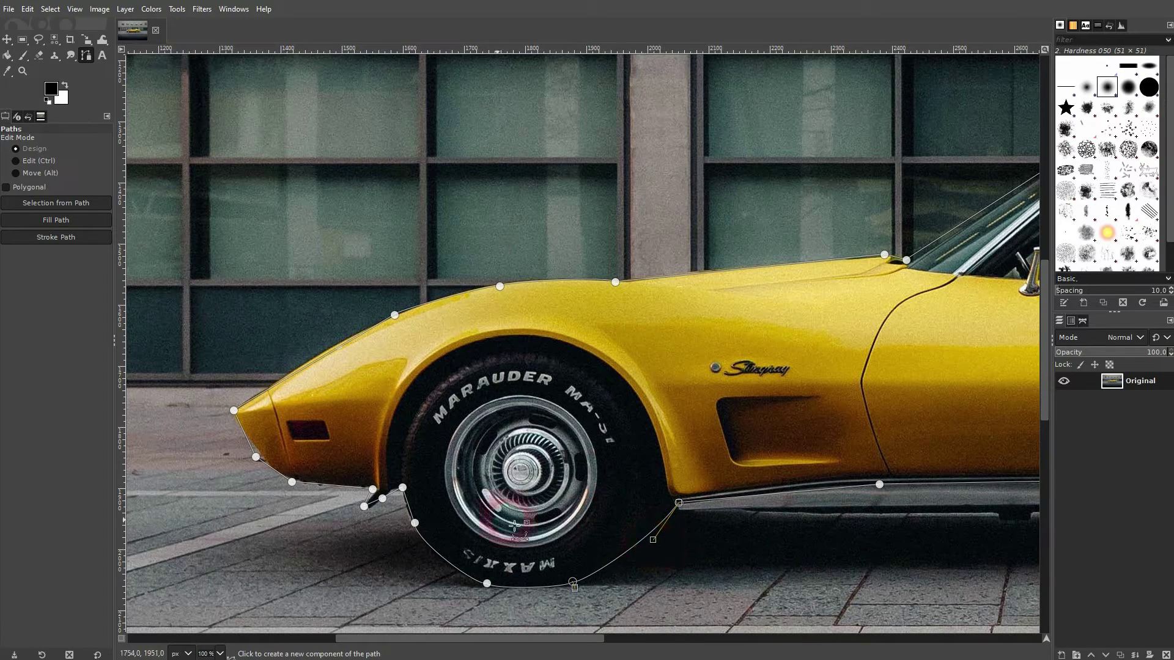
Step: Curve the path segment beside the rear tyre using its handles
scroll(511, 480, right, 8)
scroll(581, 464, down, 1)
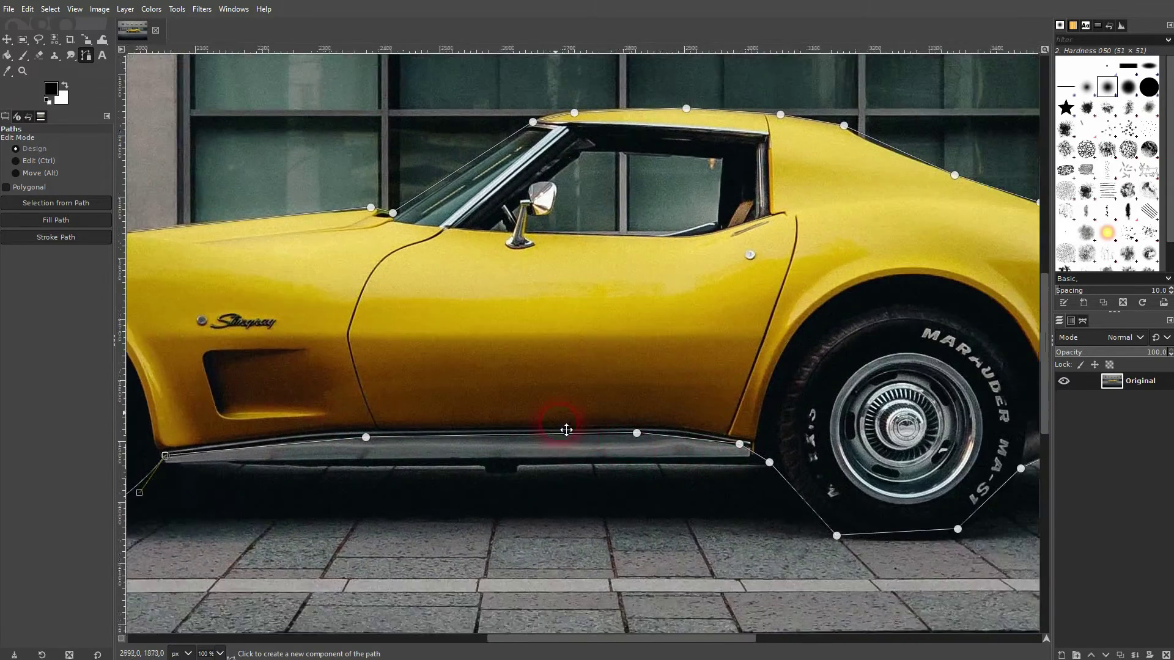
scroll(566, 430, right, 3)
scroll(566, 430, down, 1)
click(640, 475)
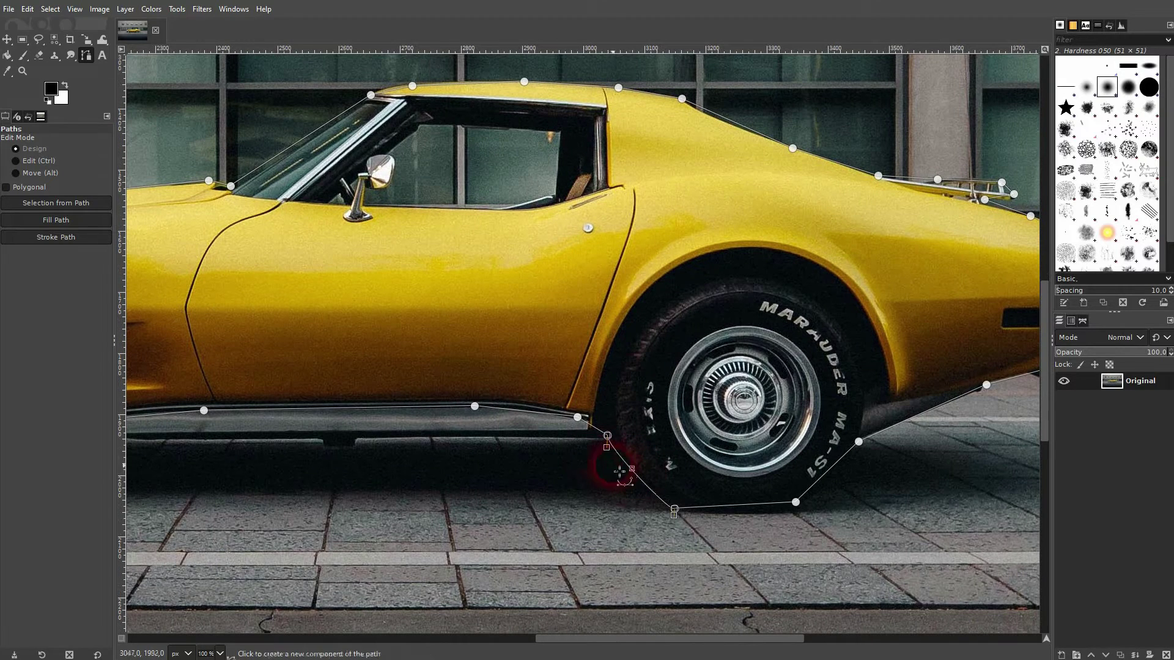
drag(607, 448, 628, 480)
key(ctrl)
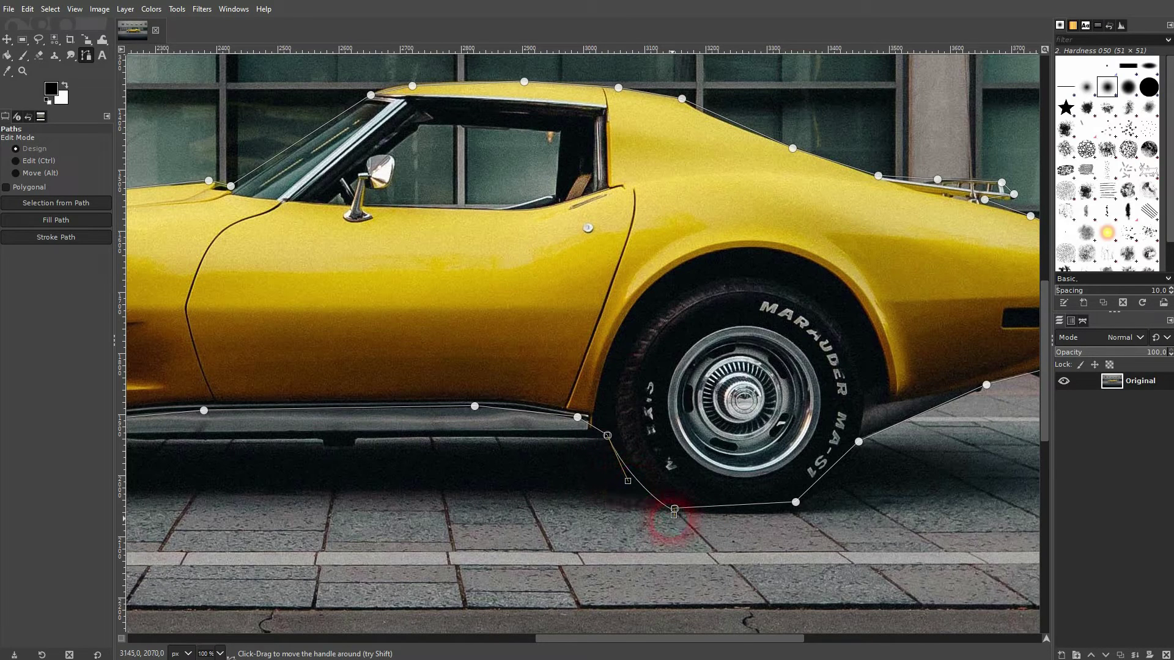
drag(679, 524, 661, 501)
Step: Smooth the curve beneath the rear tyre and up its back edge
drag(740, 515, 705, 518)
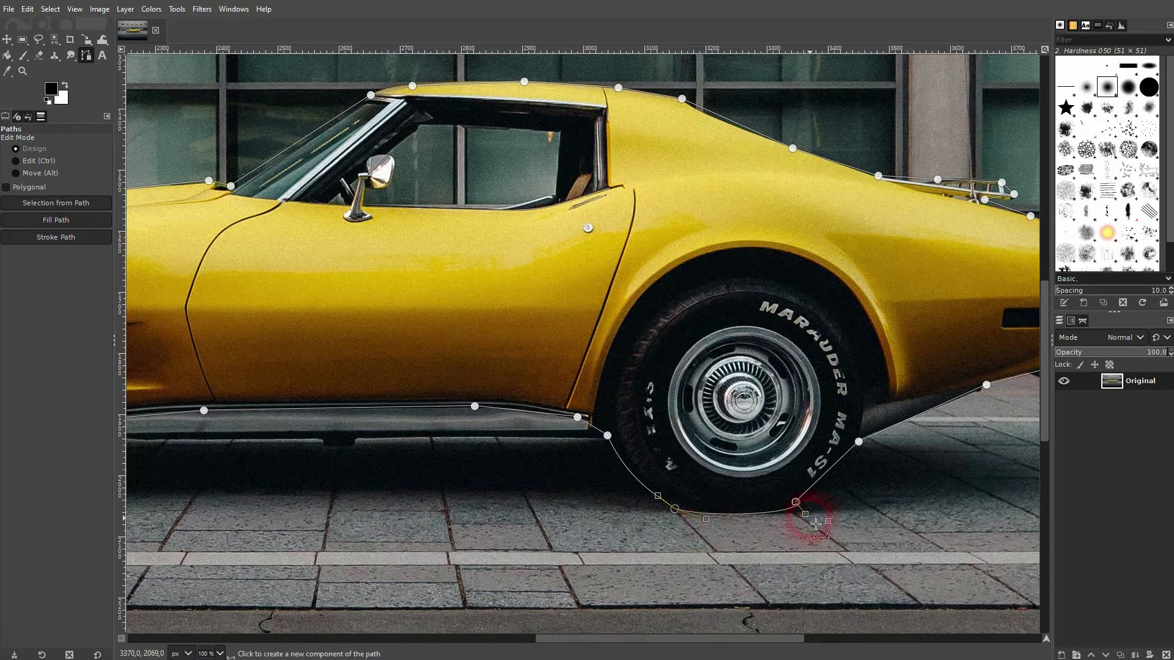
mouse_move(806, 515)
mouse_down()
mouse_move(777, 527)
mouse_move(784, 517)
mouse_up()
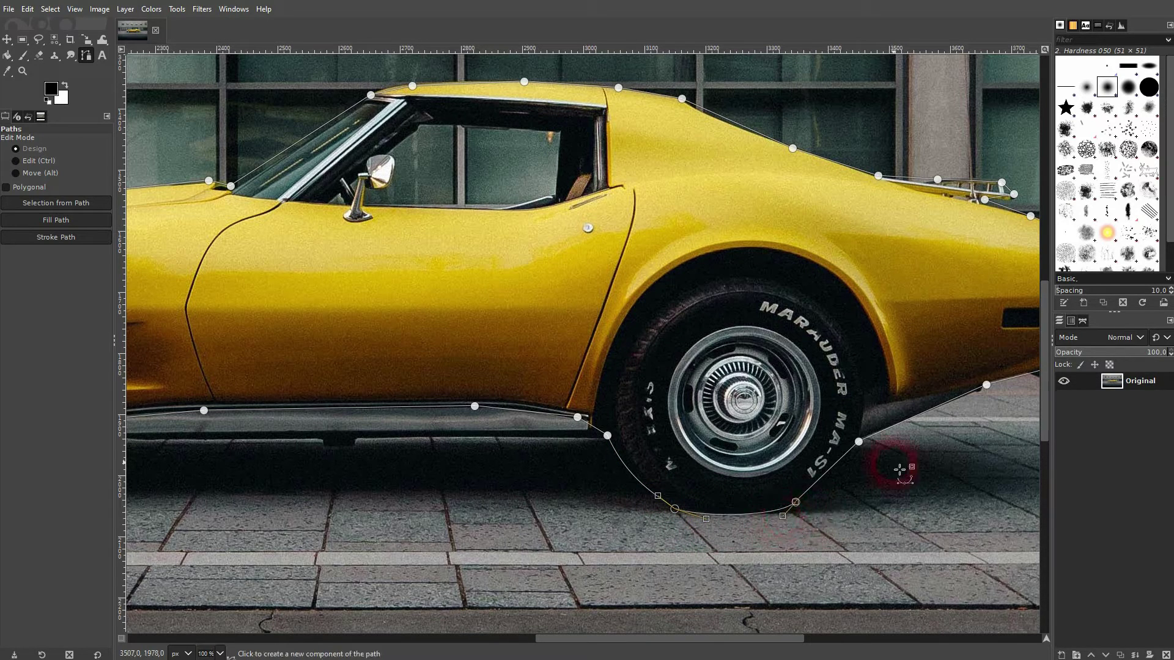
drag(831, 469, 836, 475)
click(878, 457)
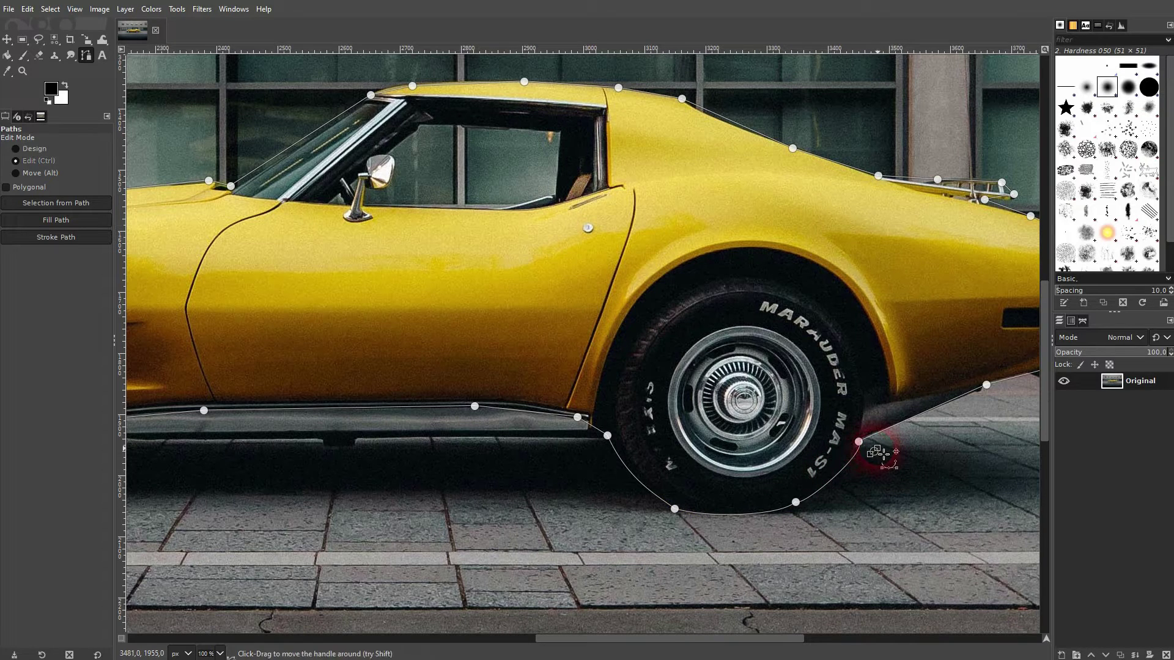
click(873, 451)
drag(879, 454, 865, 466)
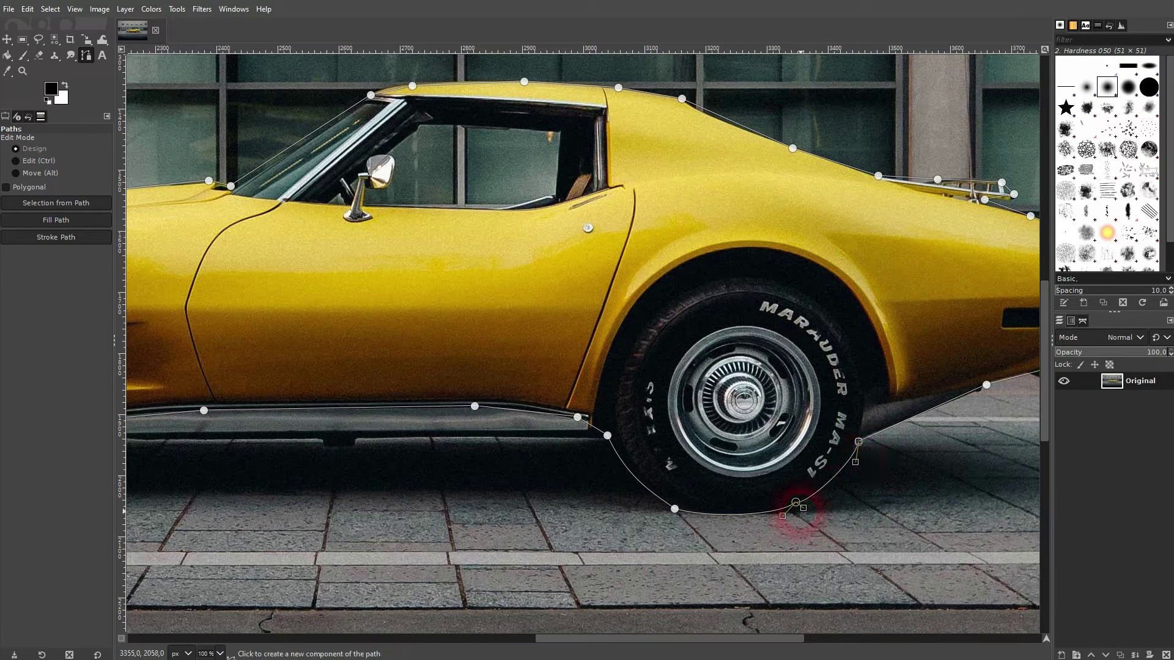
drag(804, 508, 817, 497)
Step: Bend the path to follow the rear fender and tail, nudging an anchor onto the car's edge
scroll(897, 469, right, 5)
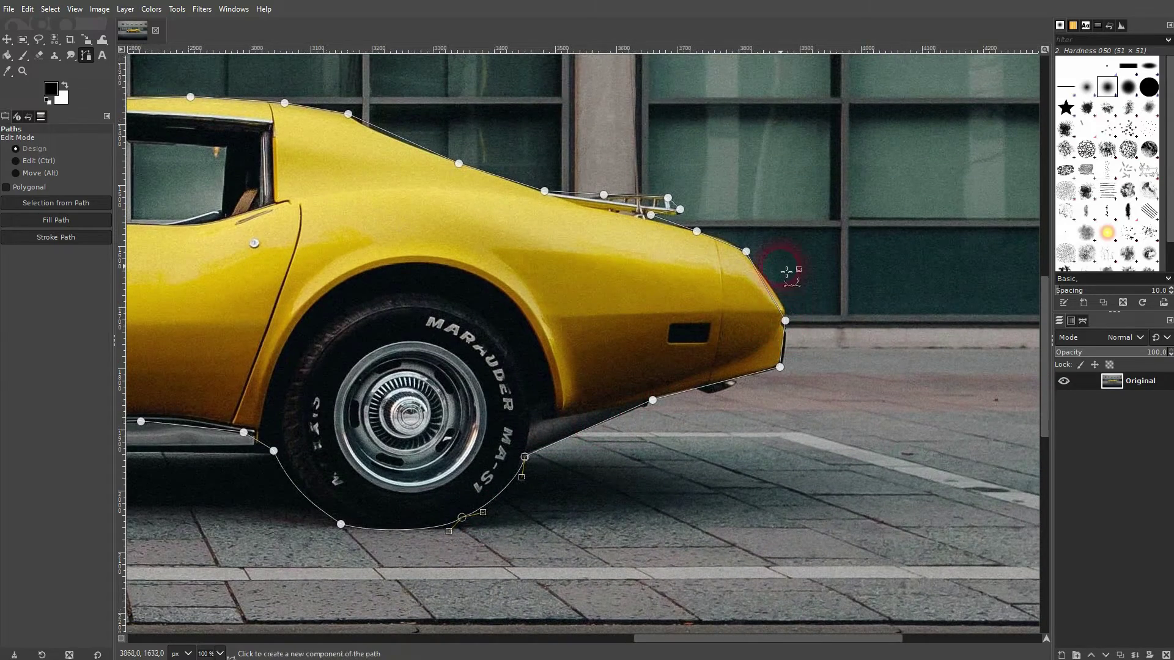
scroll(794, 324, up, 2)
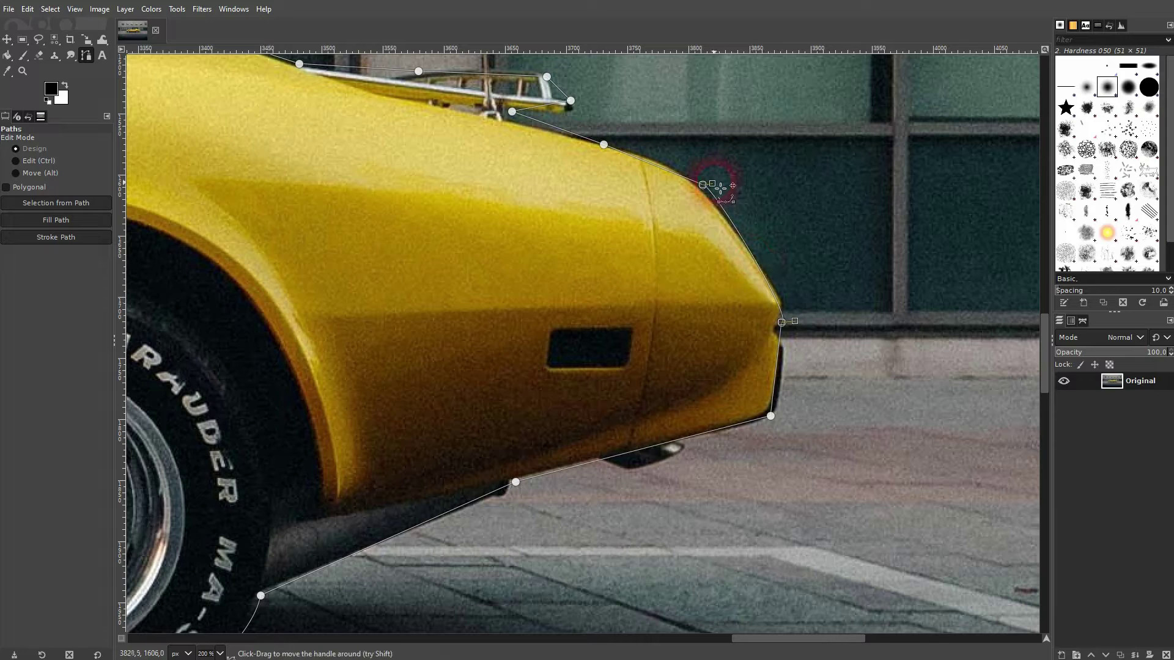
drag(712, 184, 709, 160)
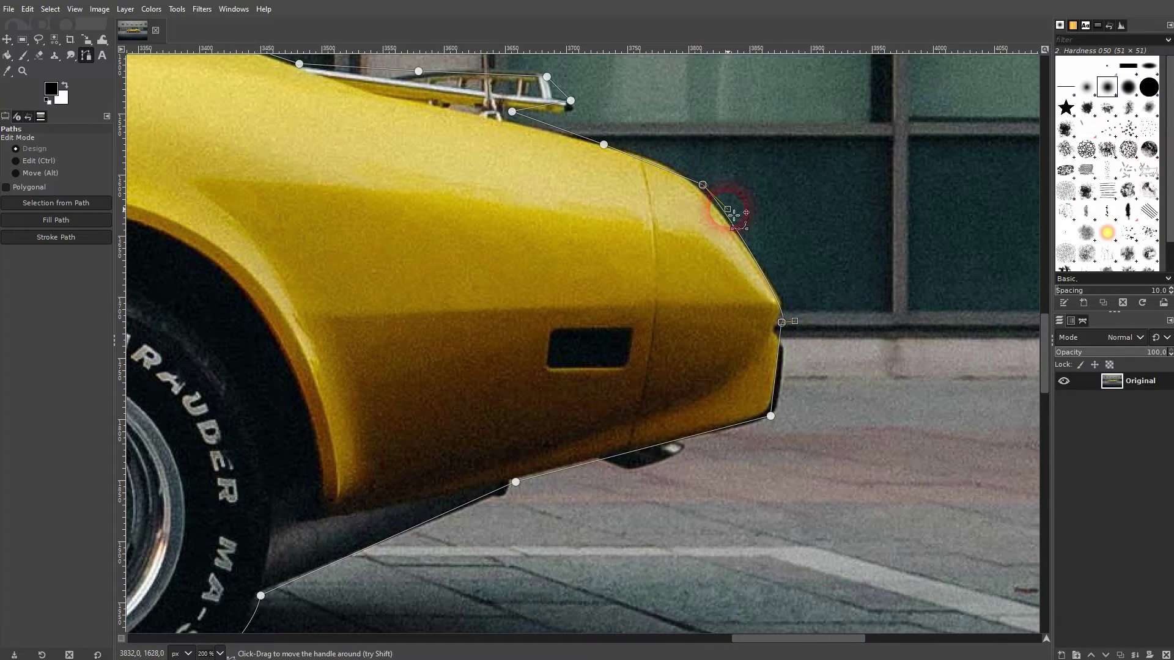
scroll(747, 314, up, 2)
scroll(747, 315, left, 2)
scroll(748, 315, up, 2)
scroll(748, 314, left, 2)
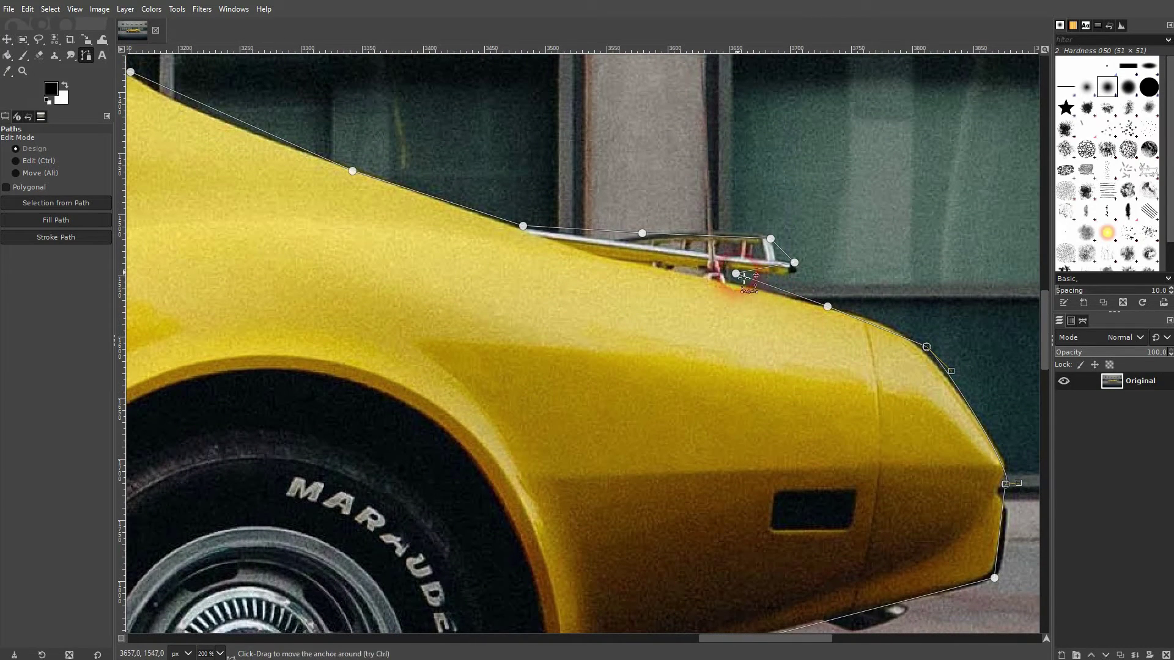
drag(739, 280, 796, 271)
Step: Curve the sloping rear roofline segment to fit the bodywork
scroll(517, 264, up, 3)
scroll(517, 264, left, 6)
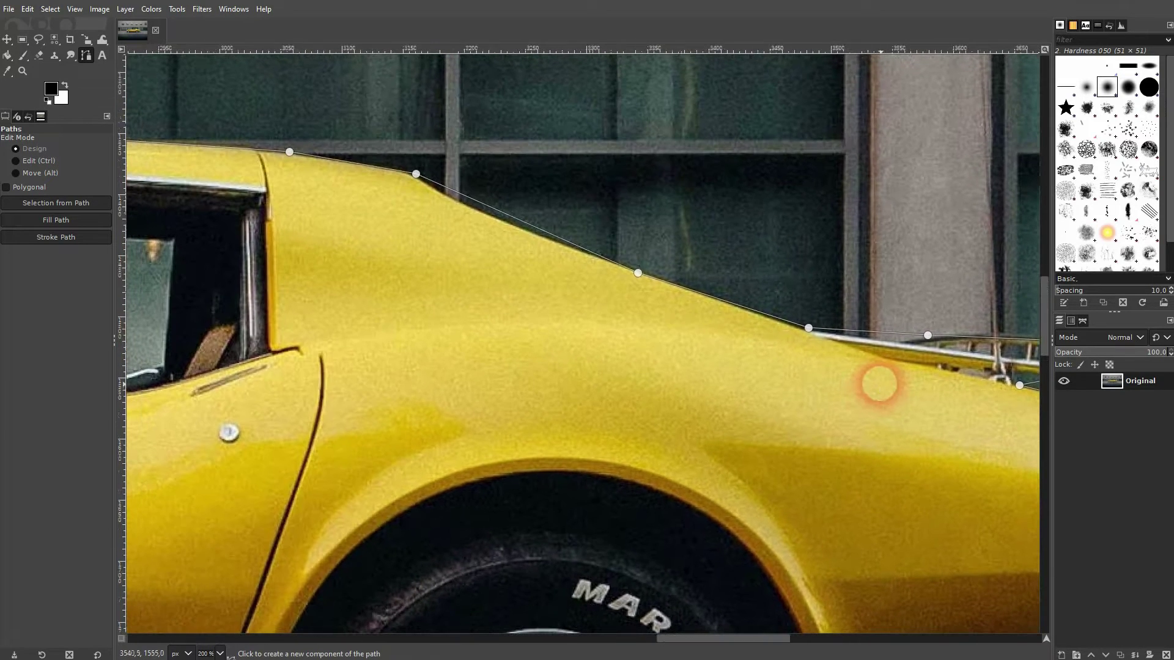
drag(515, 219, 488, 215)
scroll(525, 277, down, 2)
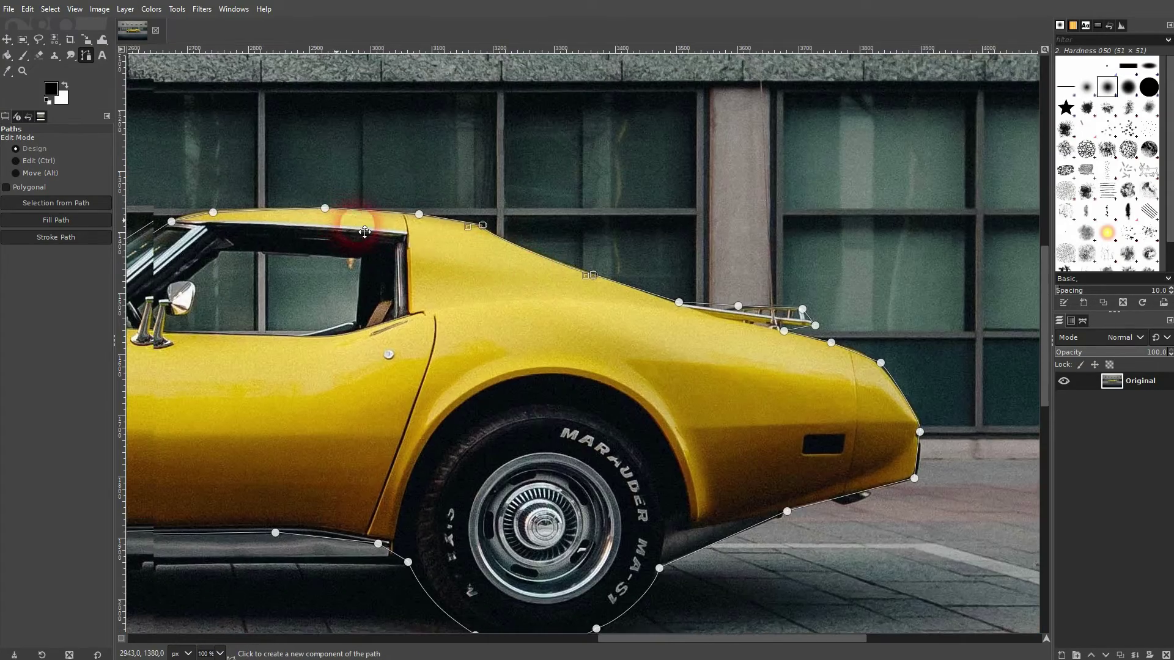
scroll(354, 224, down, 2)
Step: Turn the refined car path into a selection via Select > From Path and zoom out
scroll(568, 359, down, 1)
right_click(476, 417)
click(533, 470)
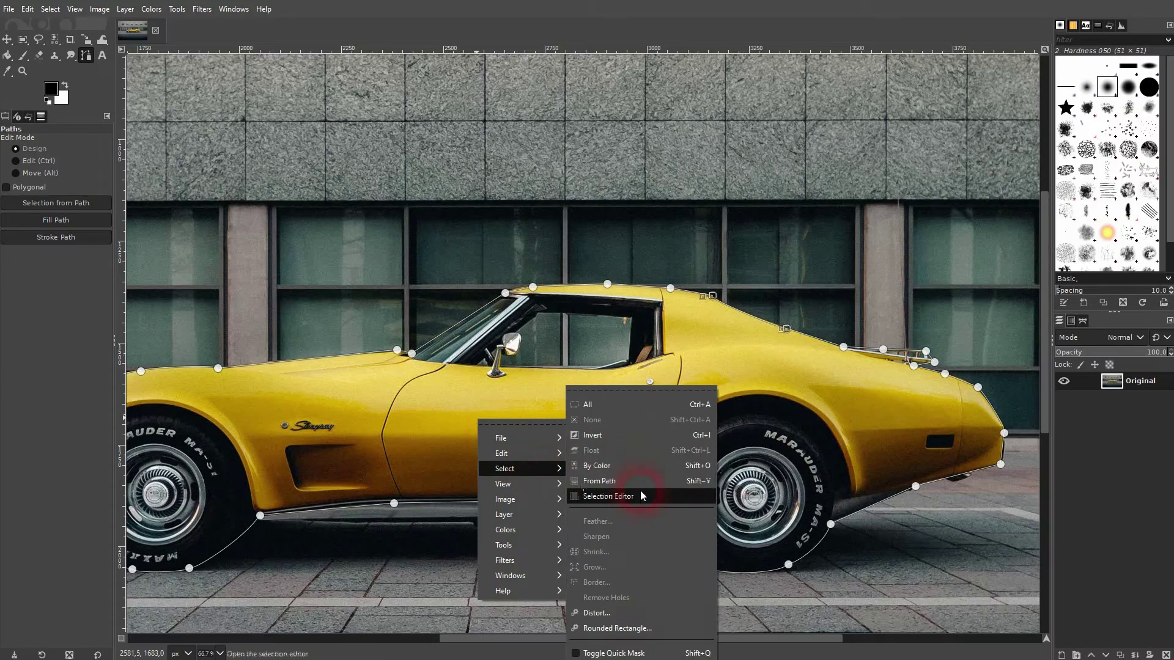
click(639, 483)
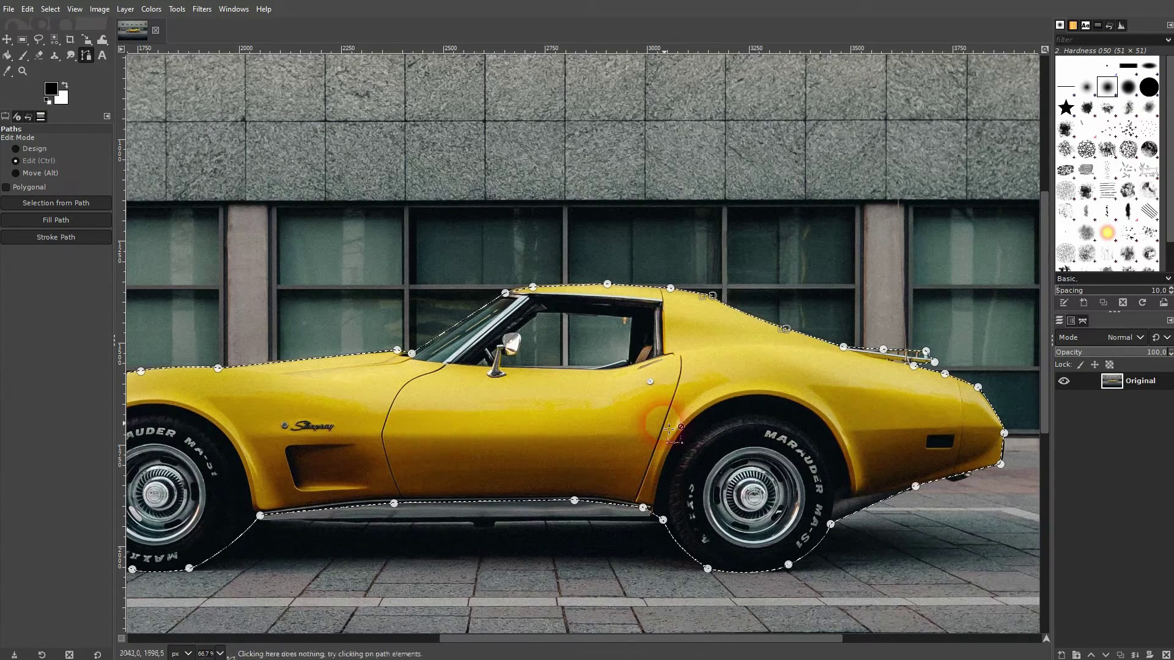
scroll(538, 396, down, 1)
scroll(423, 412, down, 1)
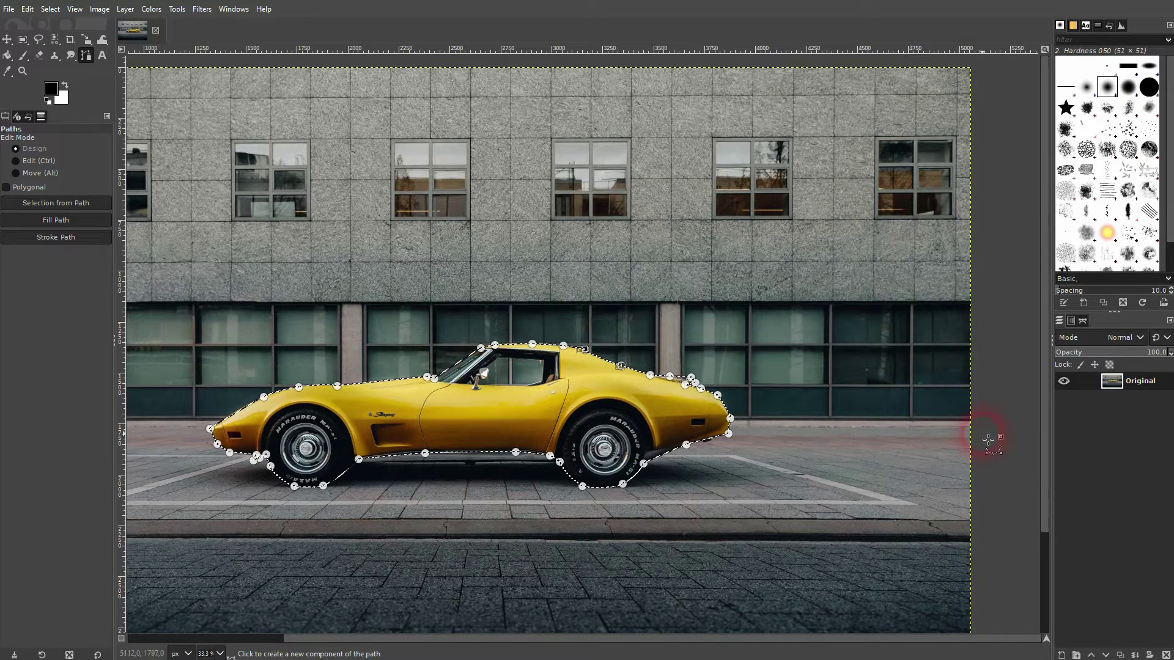
Step: Duplicate the Original layer, add a Selection-based mask to Original copy, and check the cutout
click(1121, 655)
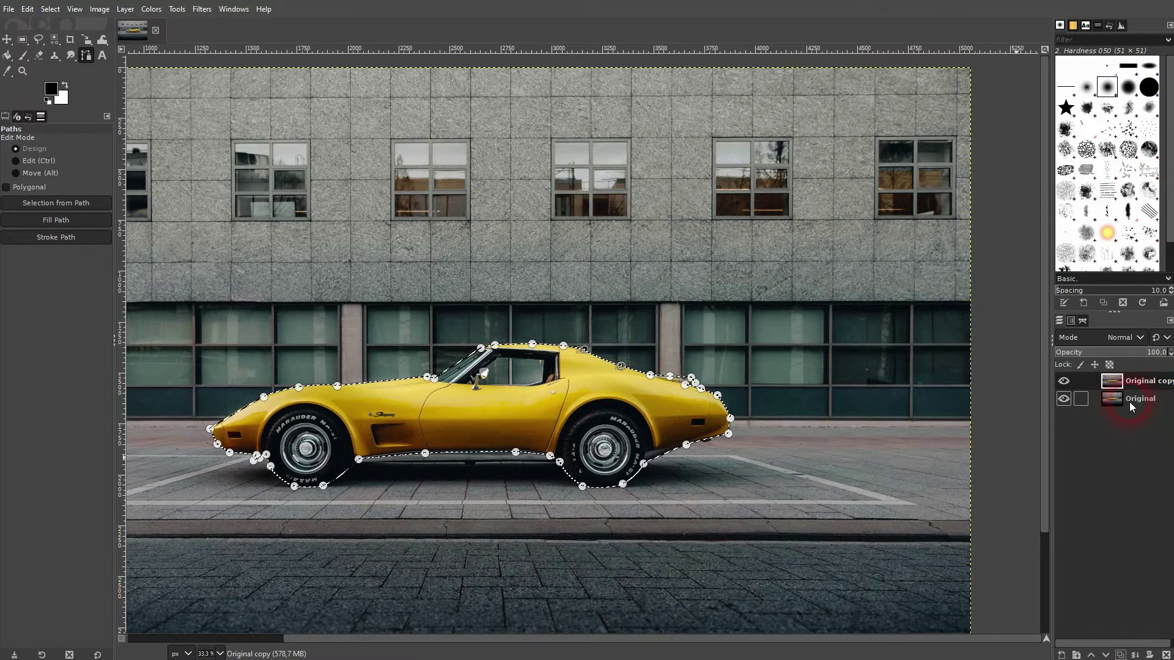
click(1134, 406)
right_click(1145, 382)
click(1075, 173)
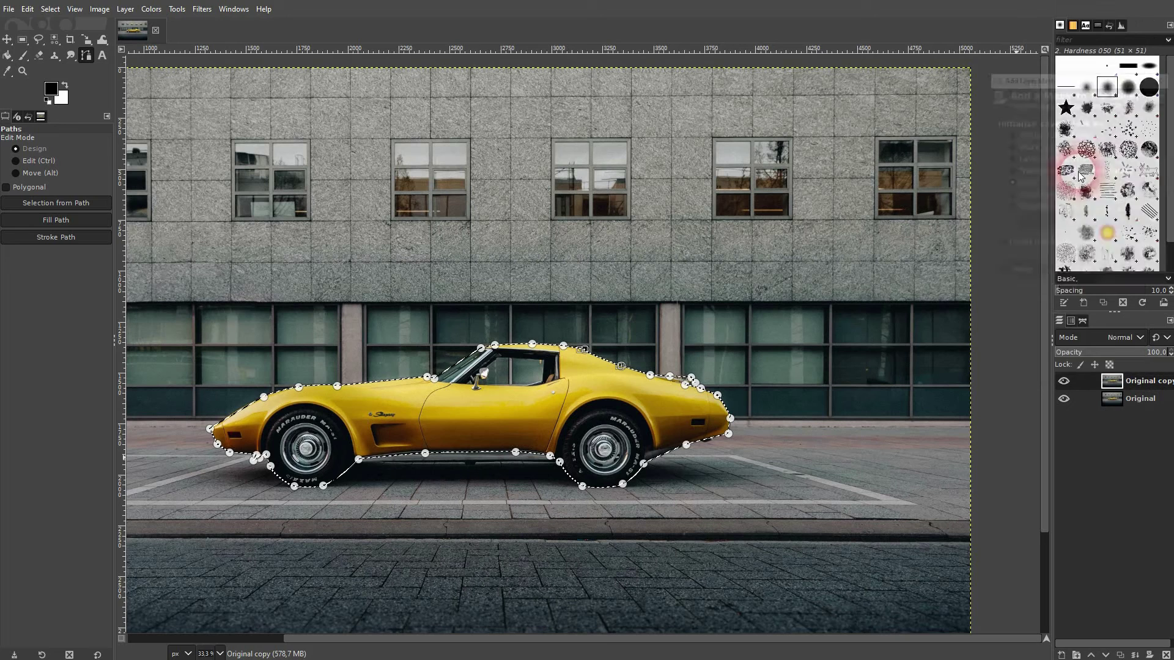
click(1098, 186)
click(1037, 189)
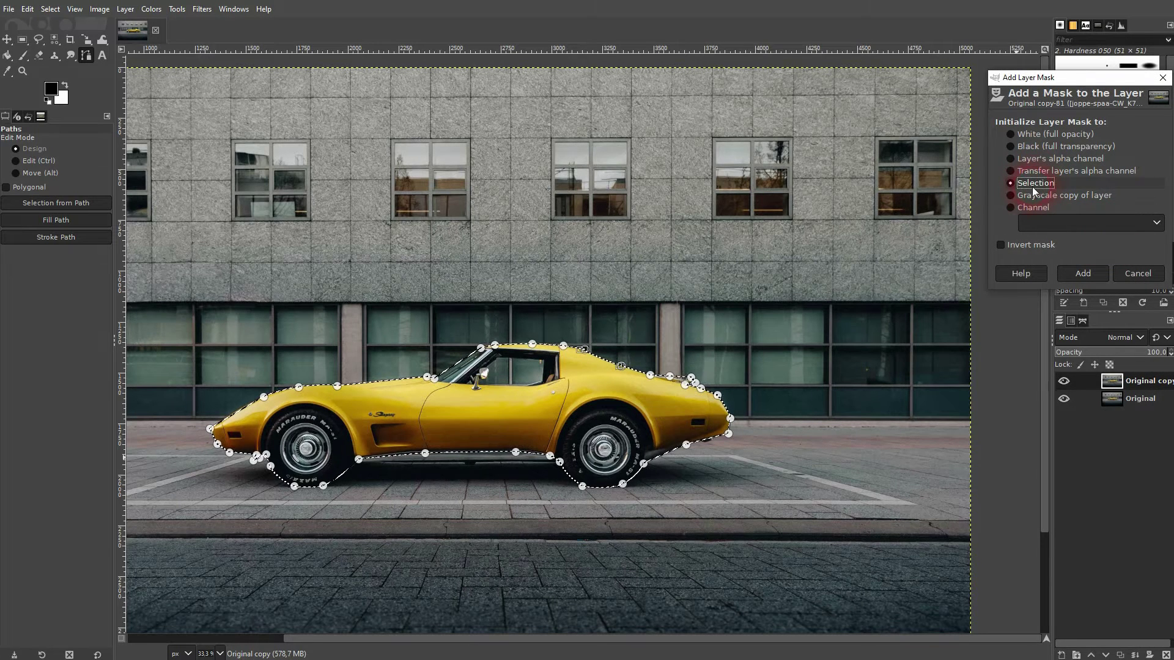
click(1083, 274)
click(1064, 399)
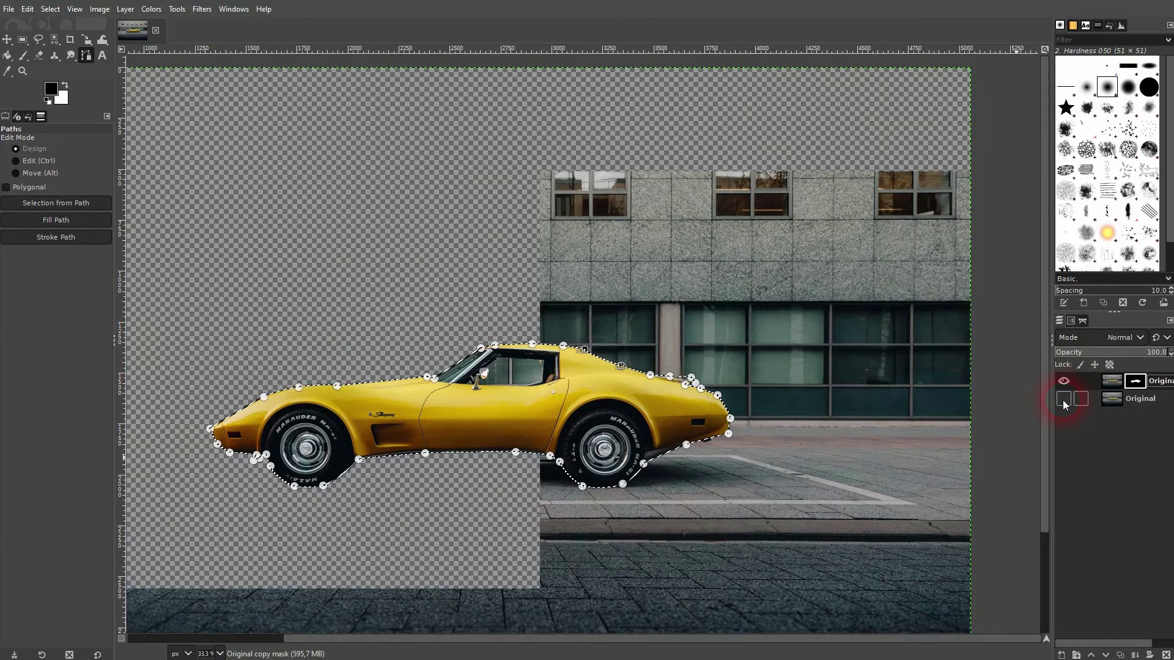
click(1063, 400)
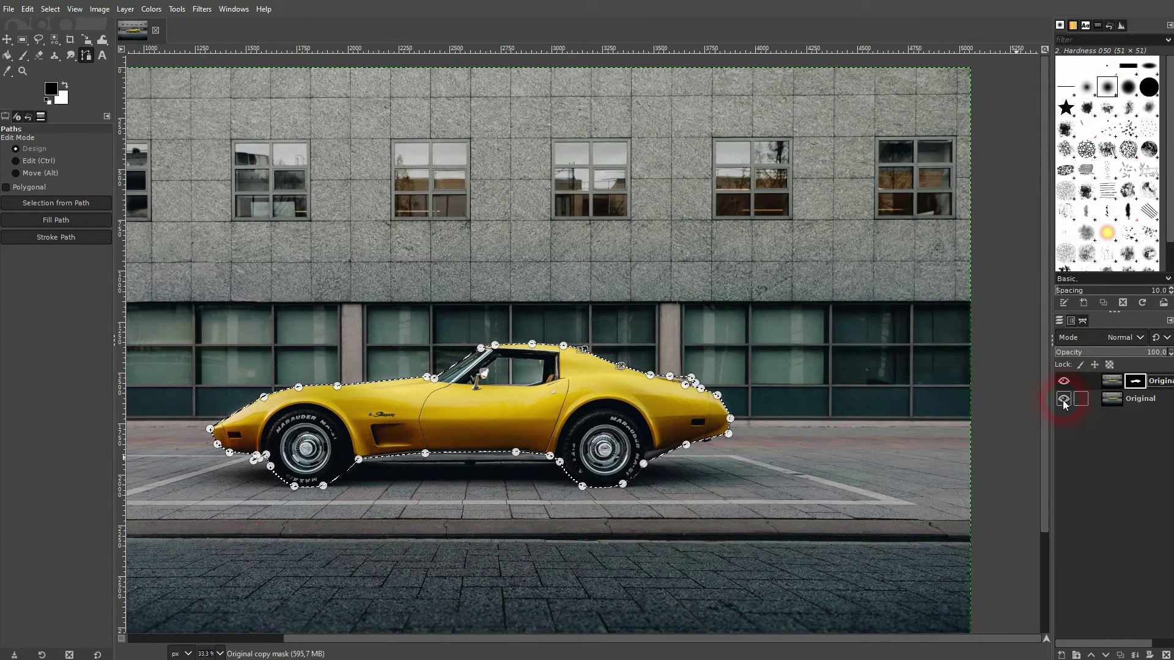
Step: Create a transparent layer named 'outline' above the Original layer and make it active
click(1141, 400)
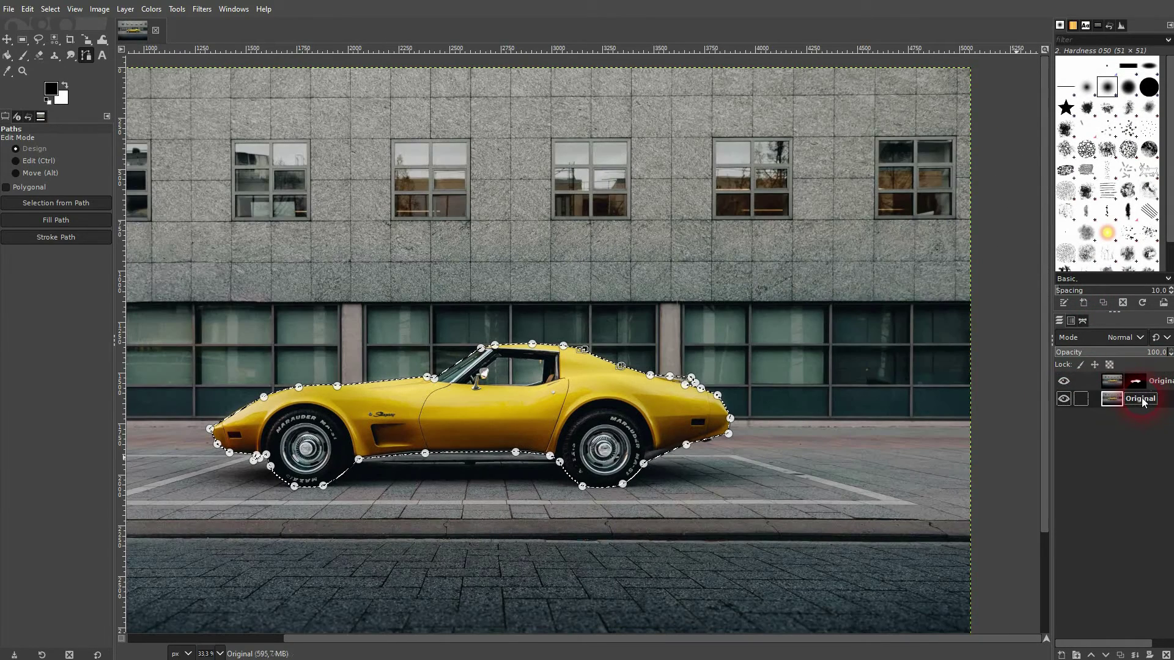
click(1062, 654)
double_click(979, 399)
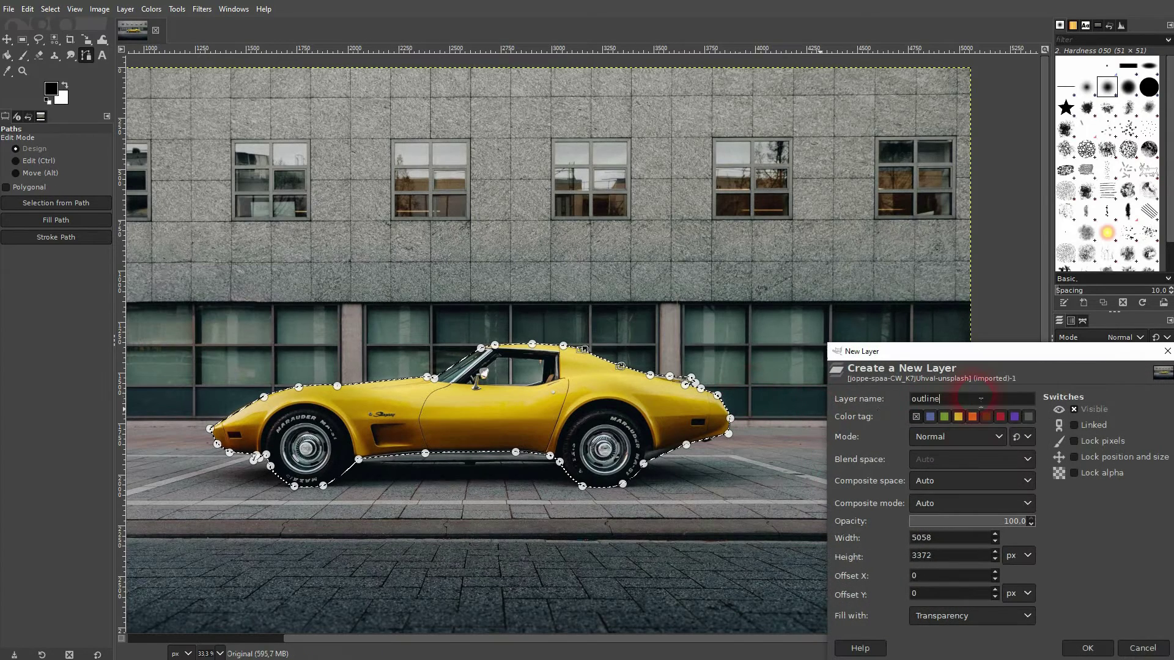
click(955, 621)
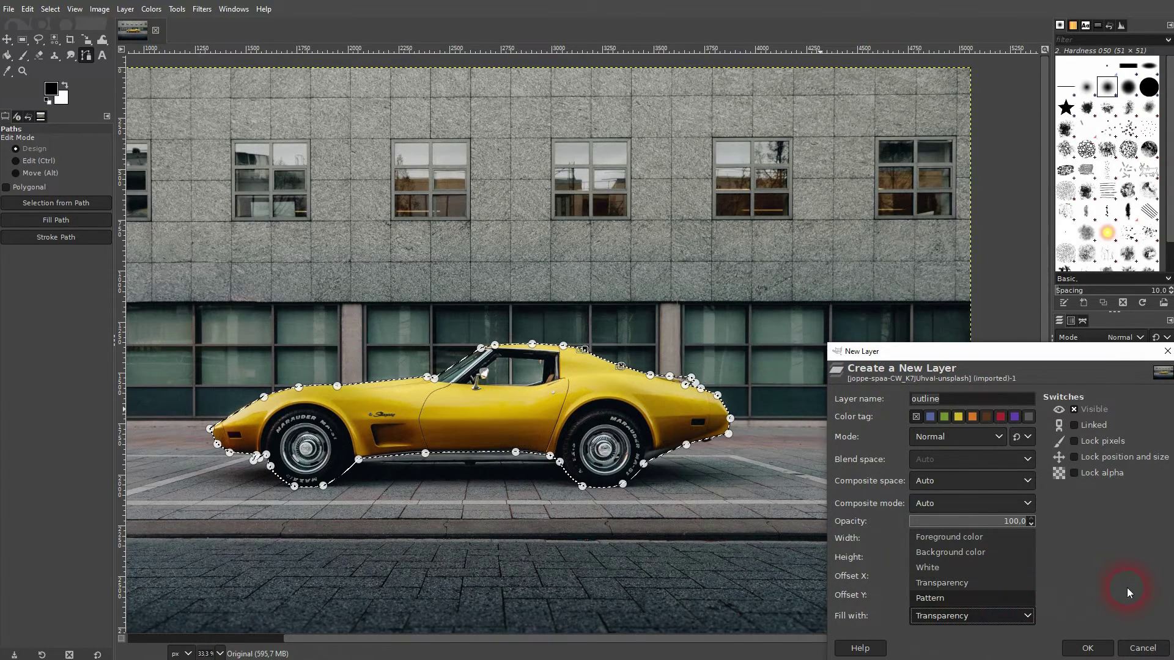
click(1003, 594)
click(1088, 648)
click(1113, 399)
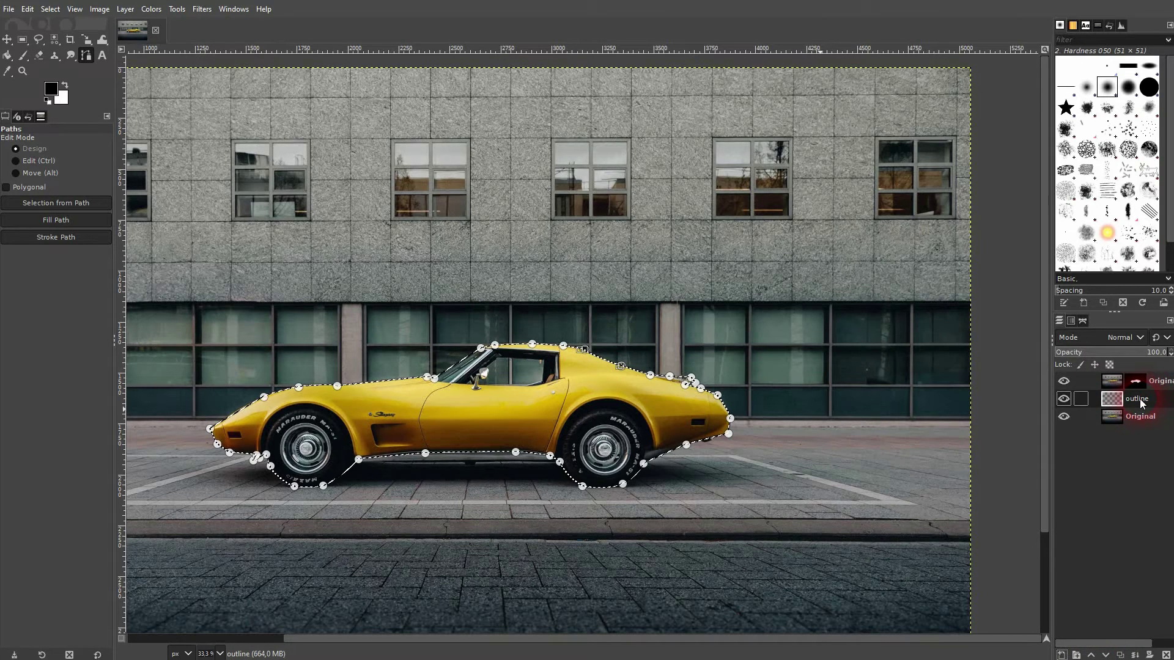
click(1136, 381)
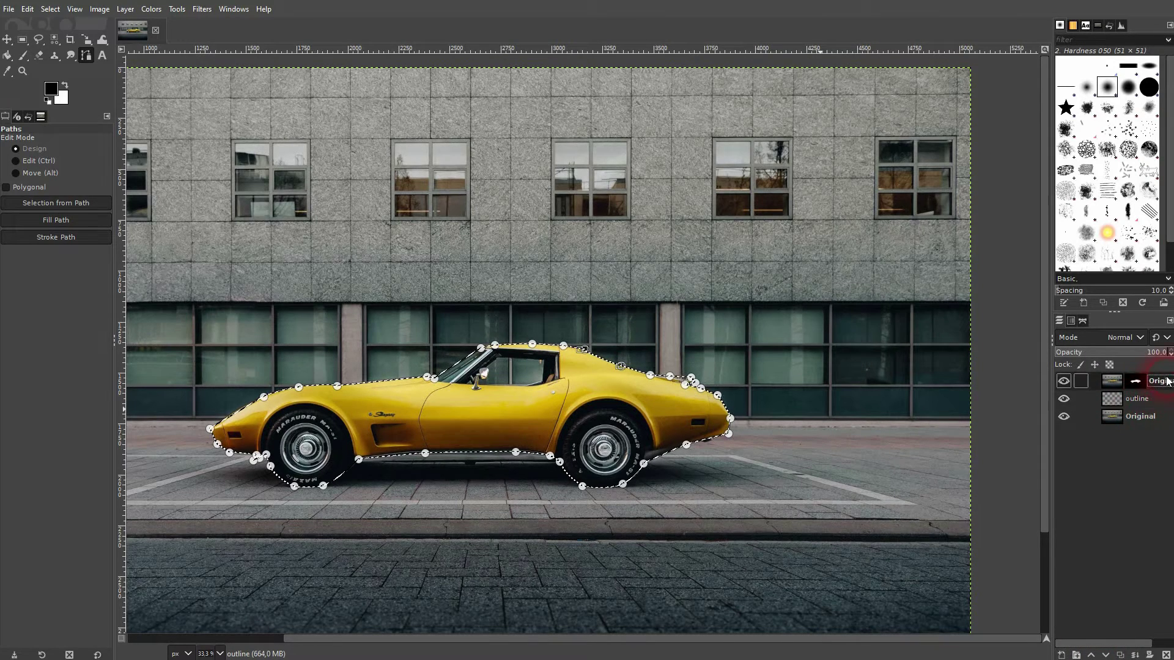
click(1138, 399)
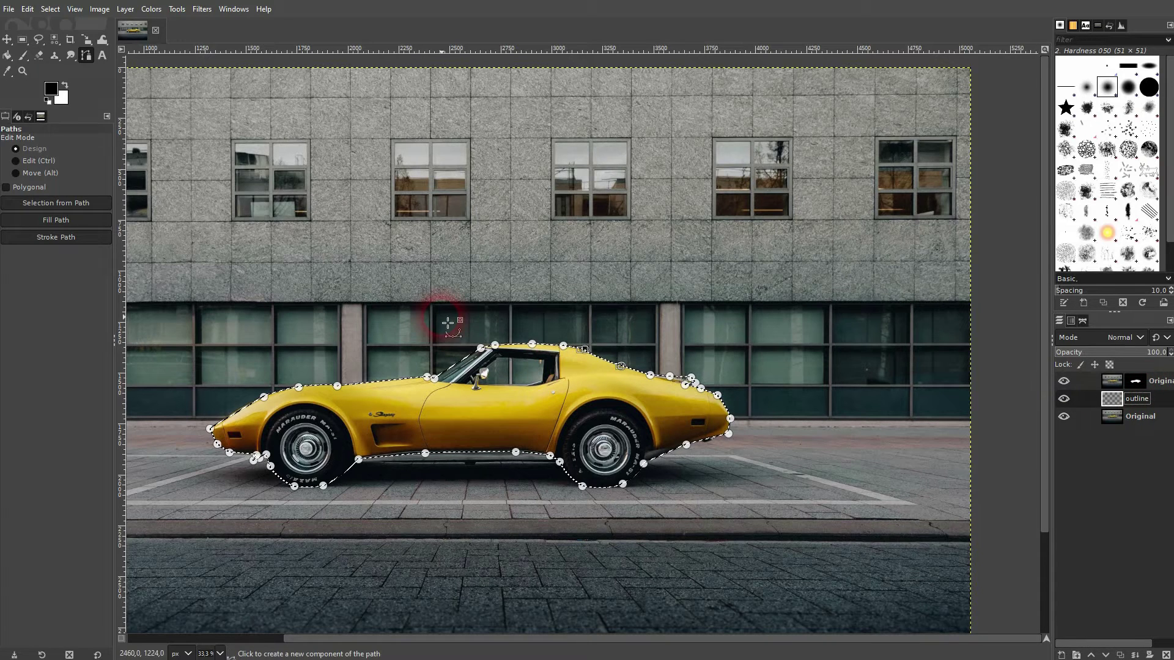
Step: Grow the car selection by 20 pixels
click(49, 9)
click(97, 195)
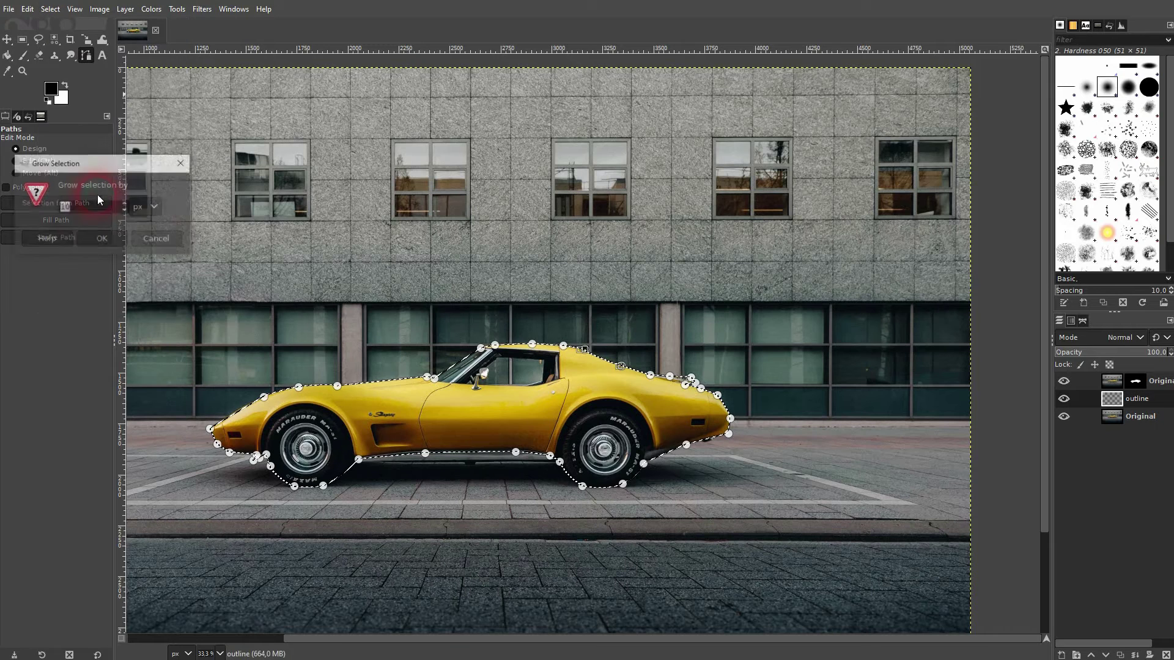
click(92, 211)
drag(91, 211, 42, 213)
text(20)
click(102, 240)
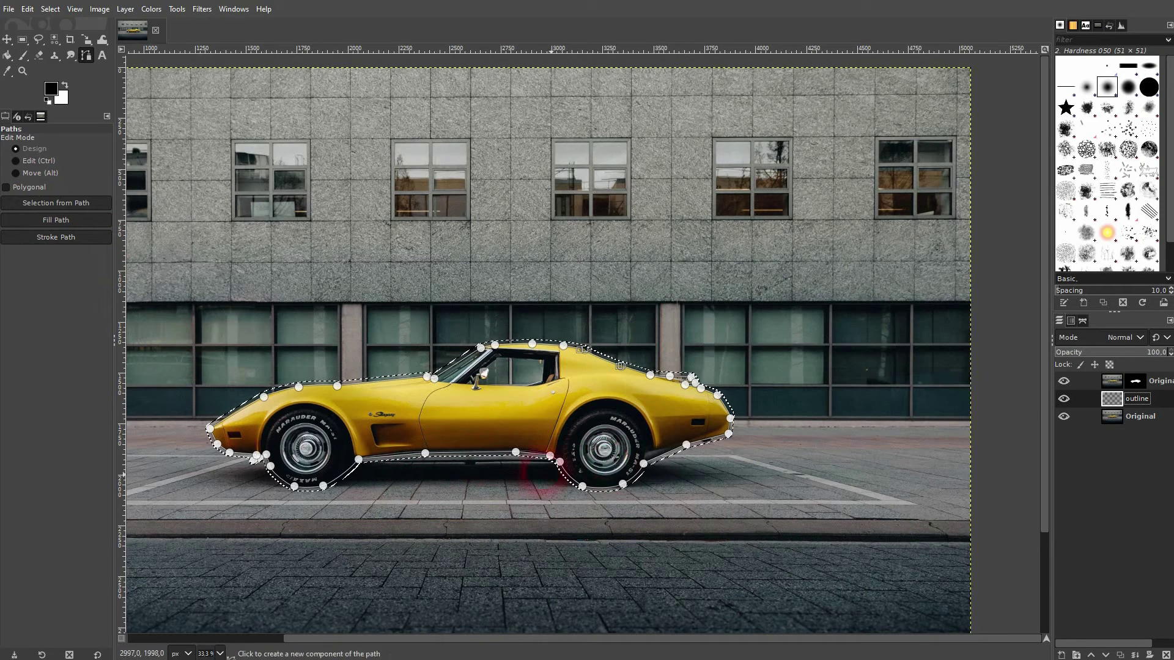
Step: Stroke the selection on the outline layer with a solid 50 px black line, round caps and joins
click(31, 10)
click(99, 324)
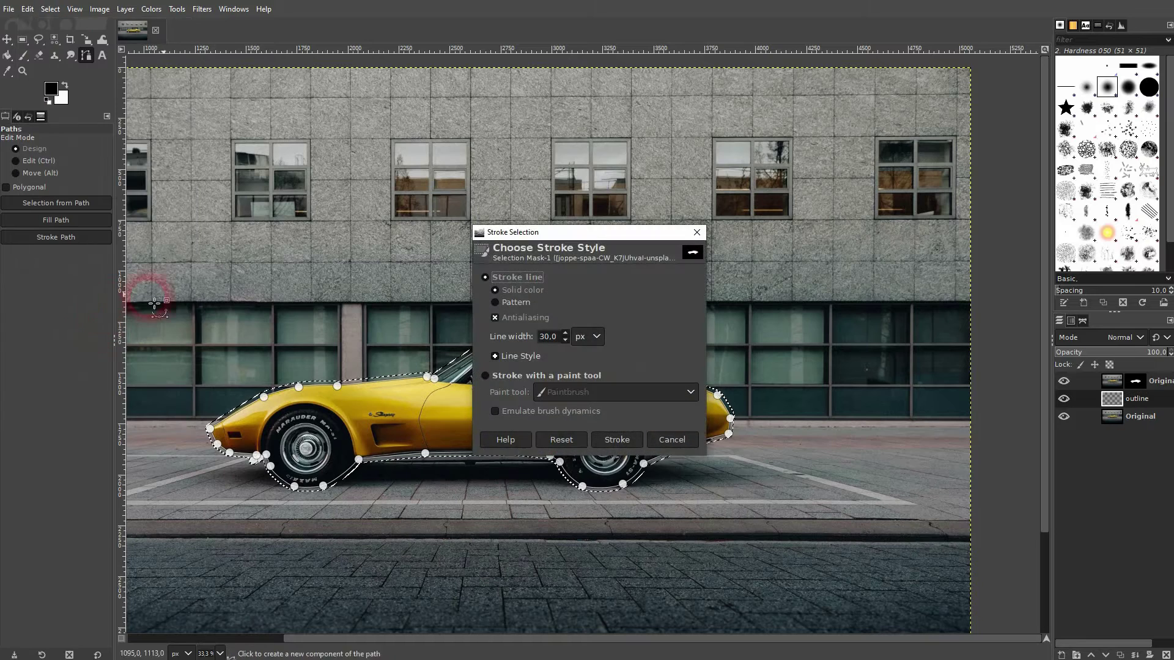
mouse_move(524, 232)
mouse_down()
mouse_move(739, 180)
mouse_move(840, 135)
mouse_up()
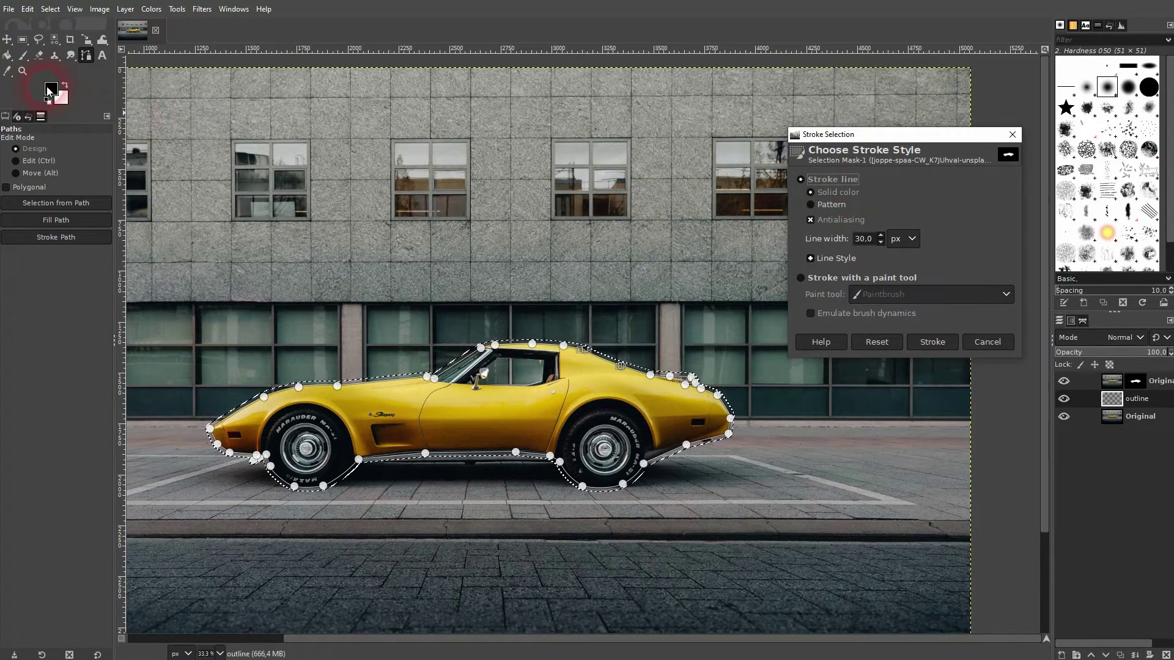
click(838, 258)
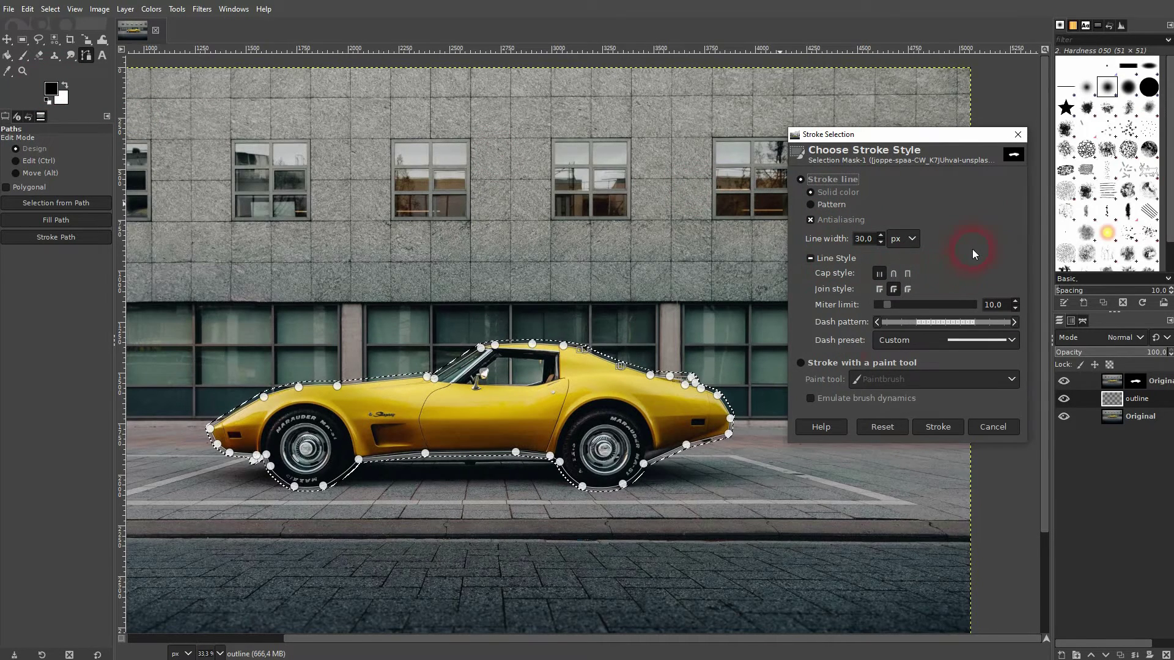
click(894, 273)
click(897, 291)
click(963, 338)
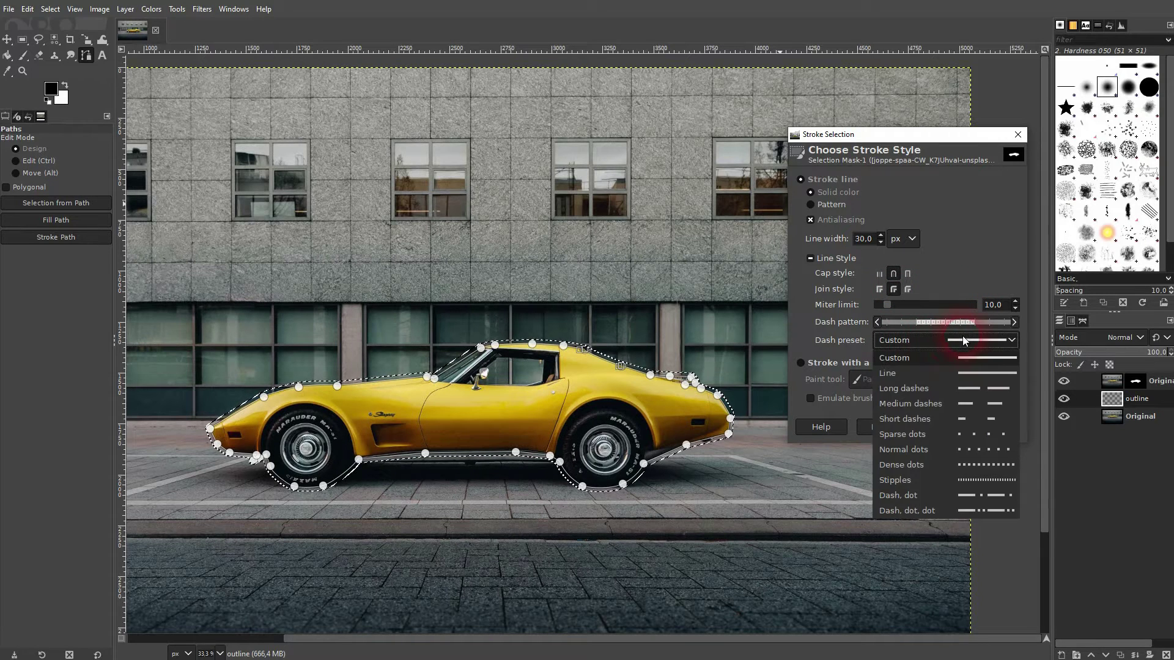
click(899, 373)
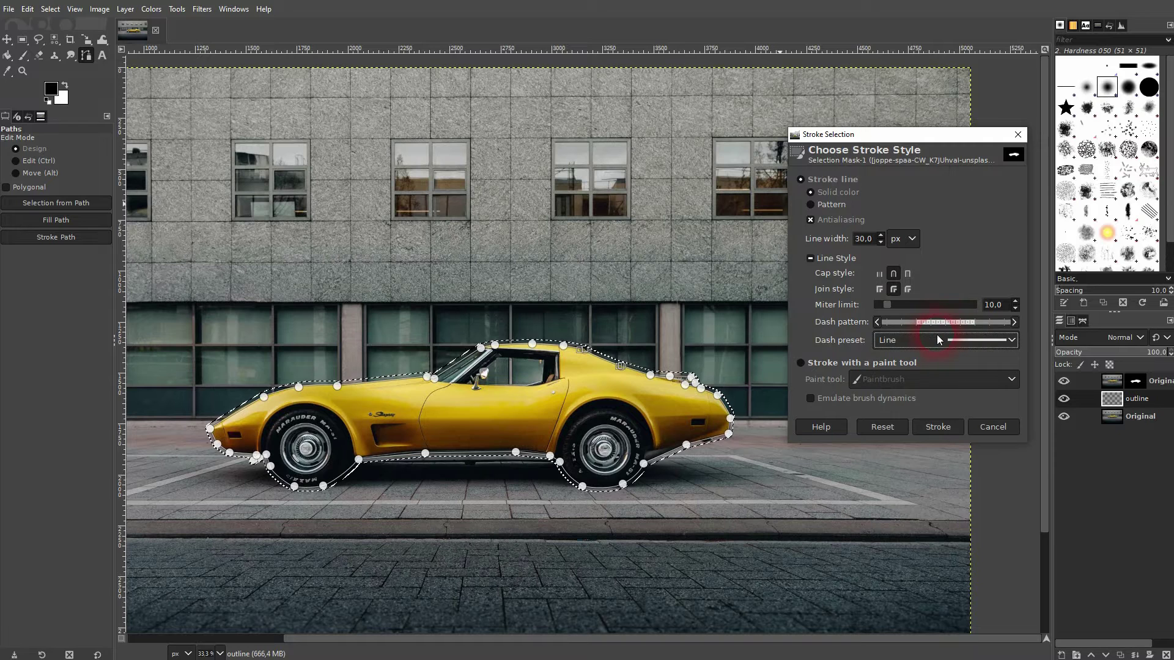
drag(873, 240, 864, 239)
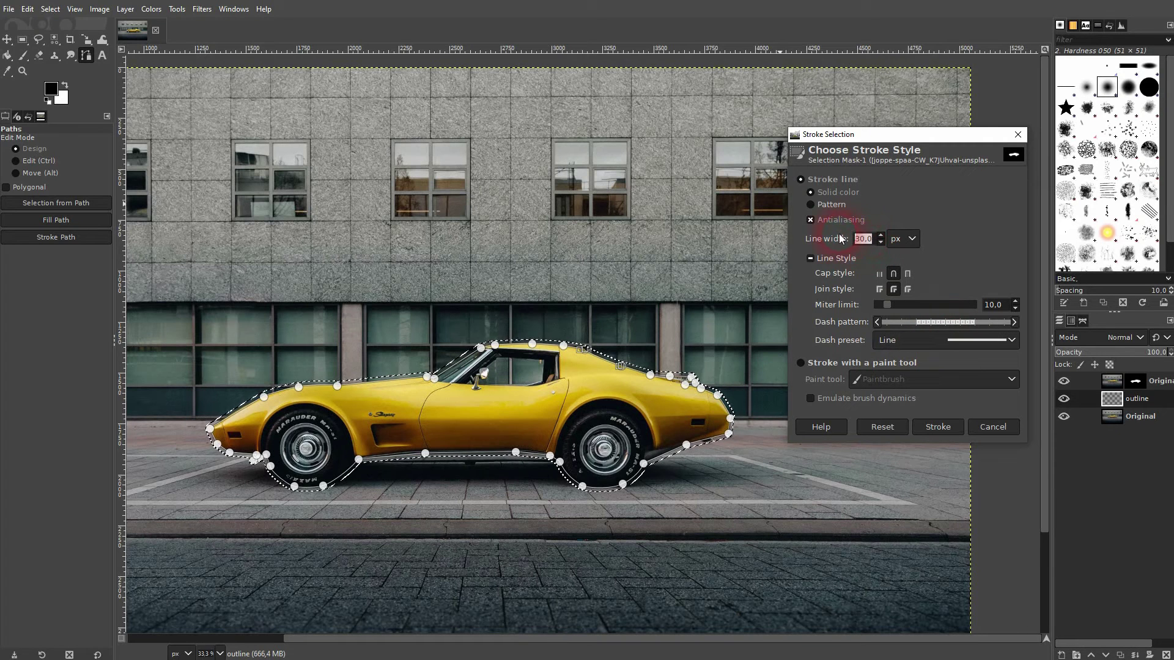
text(5)
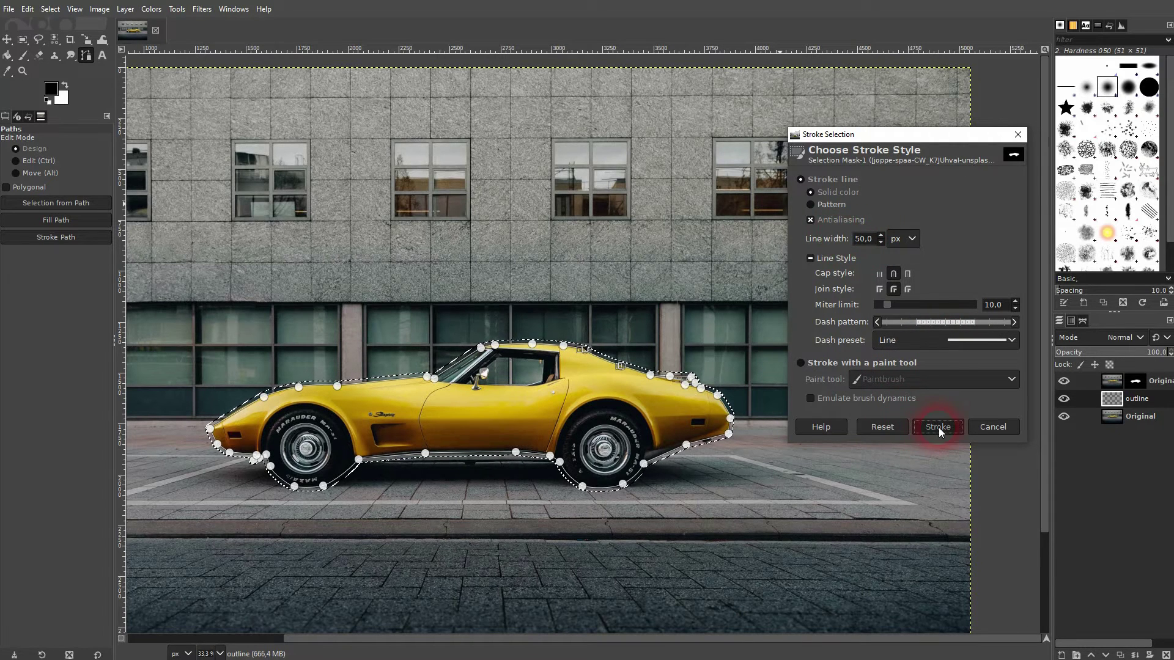
click(450, 453)
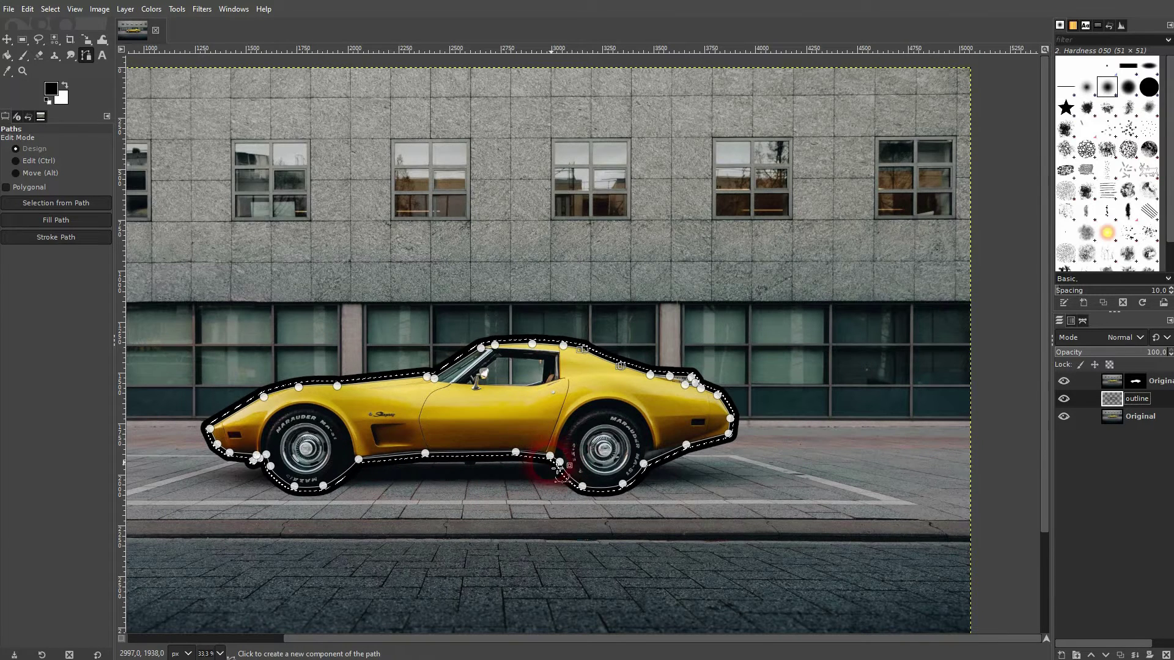
Step: Switch to the Move tool and clear the selection around the car with Select > None
click(7, 39)
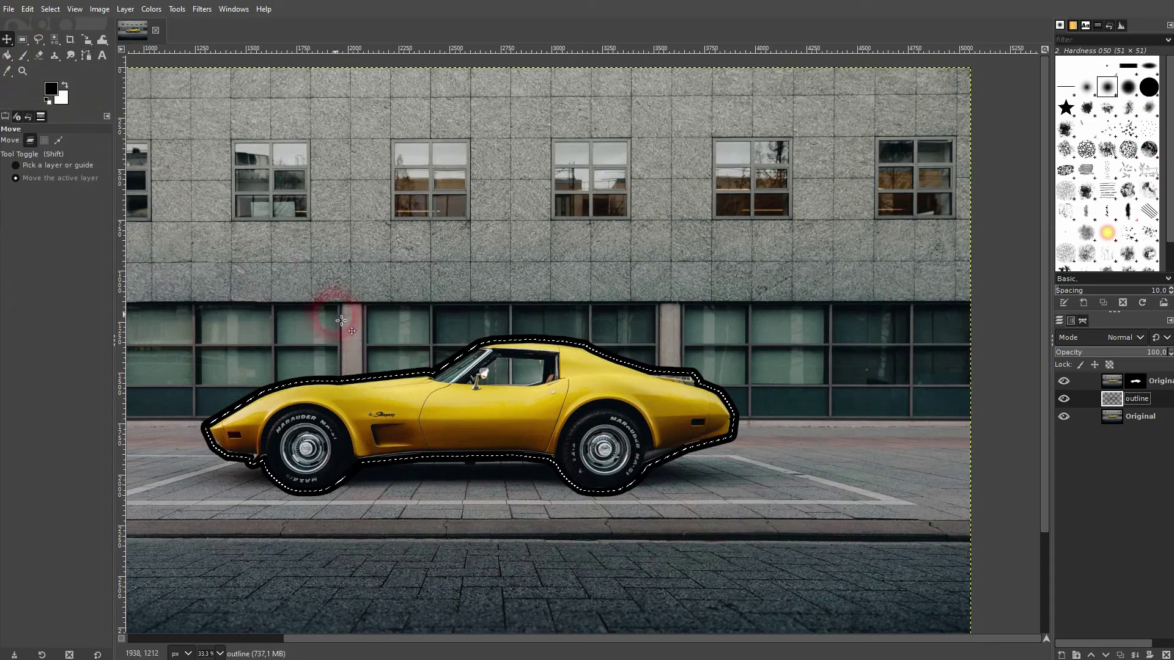
click(50, 8)
click(61, 37)
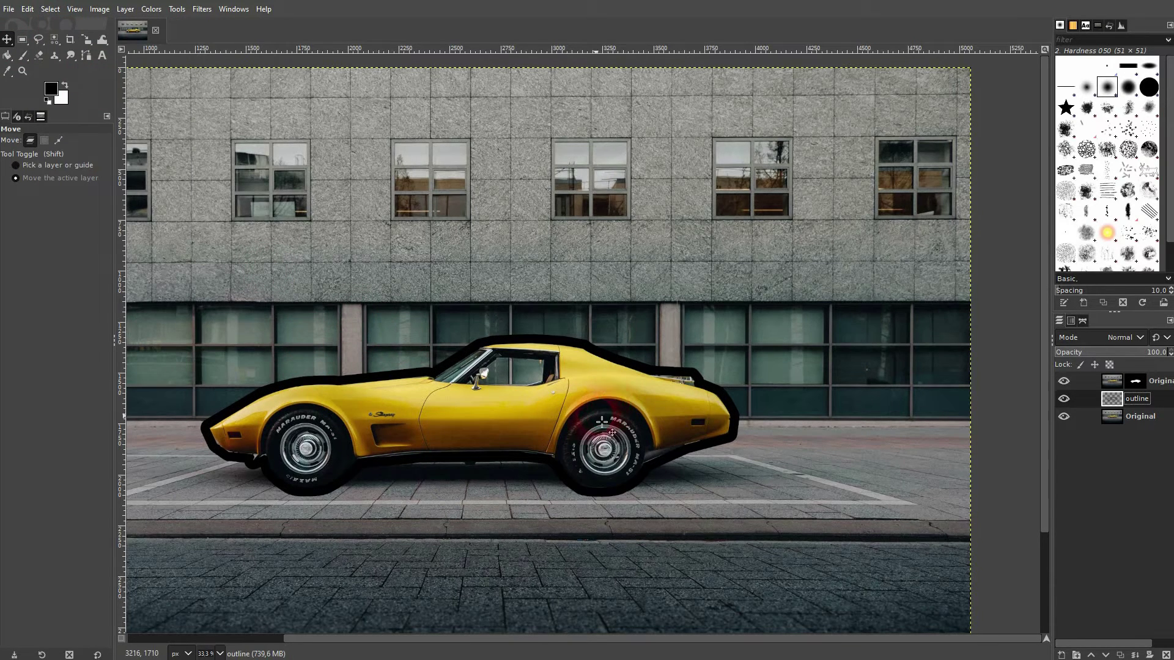
ctrl+scroll(250, 416, up, 4)
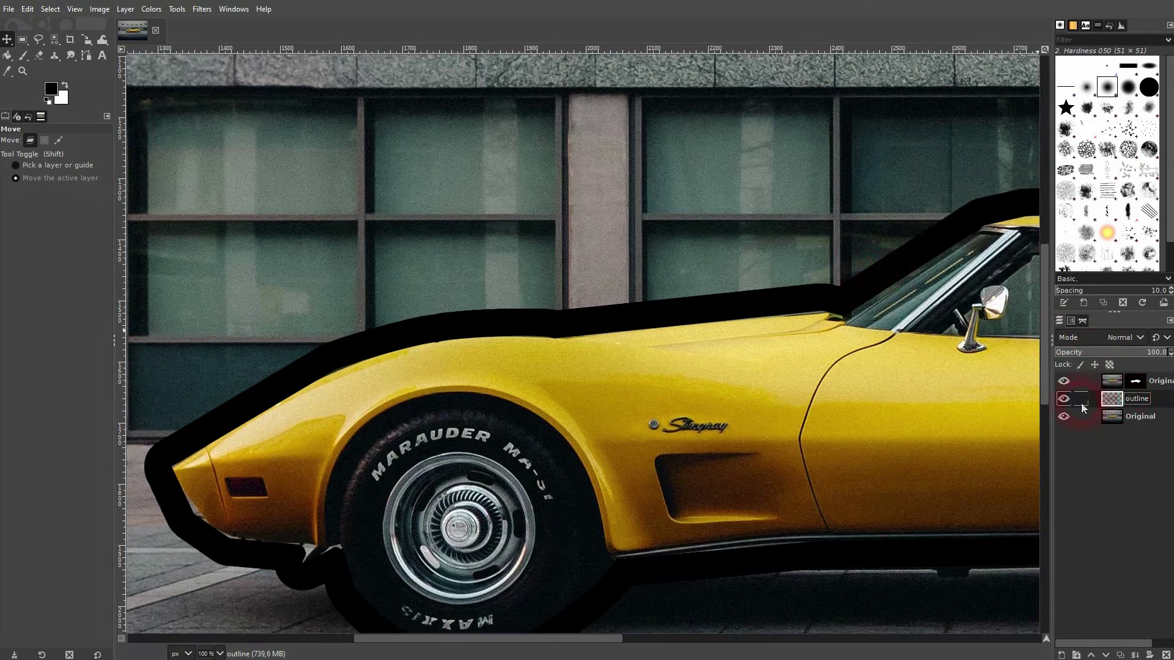
Step: Raise the black outline layer to the top of the stack, above Original copy
click(1061, 402)
click(1060, 402)
click(1091, 654)
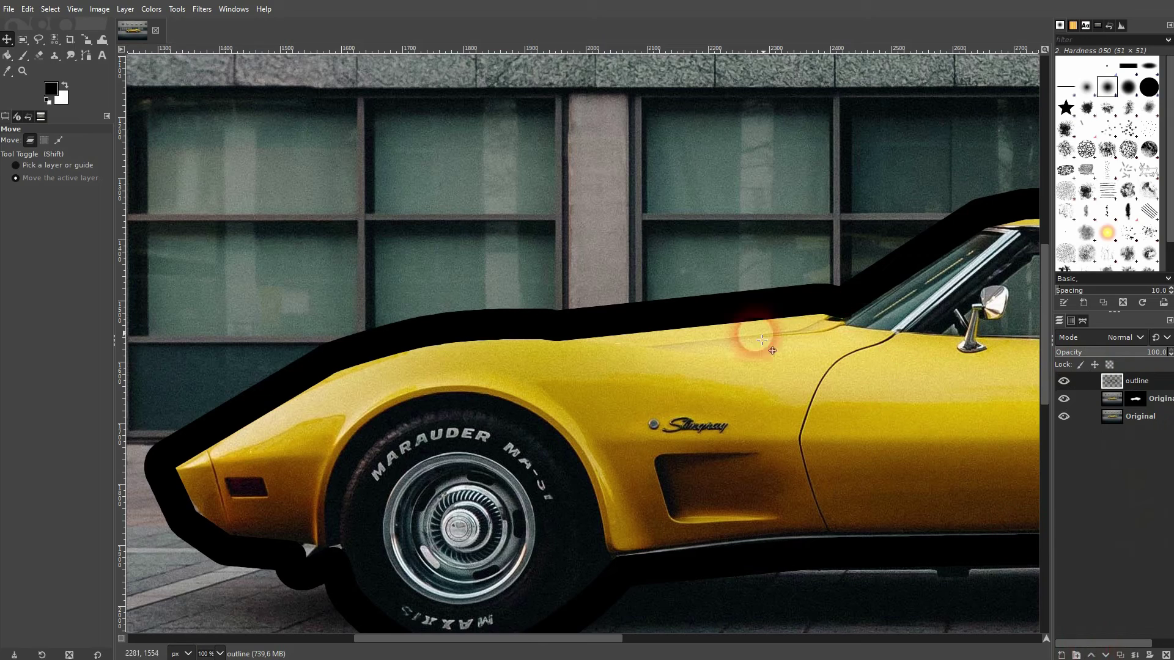
scroll(897, 427, down, 1)
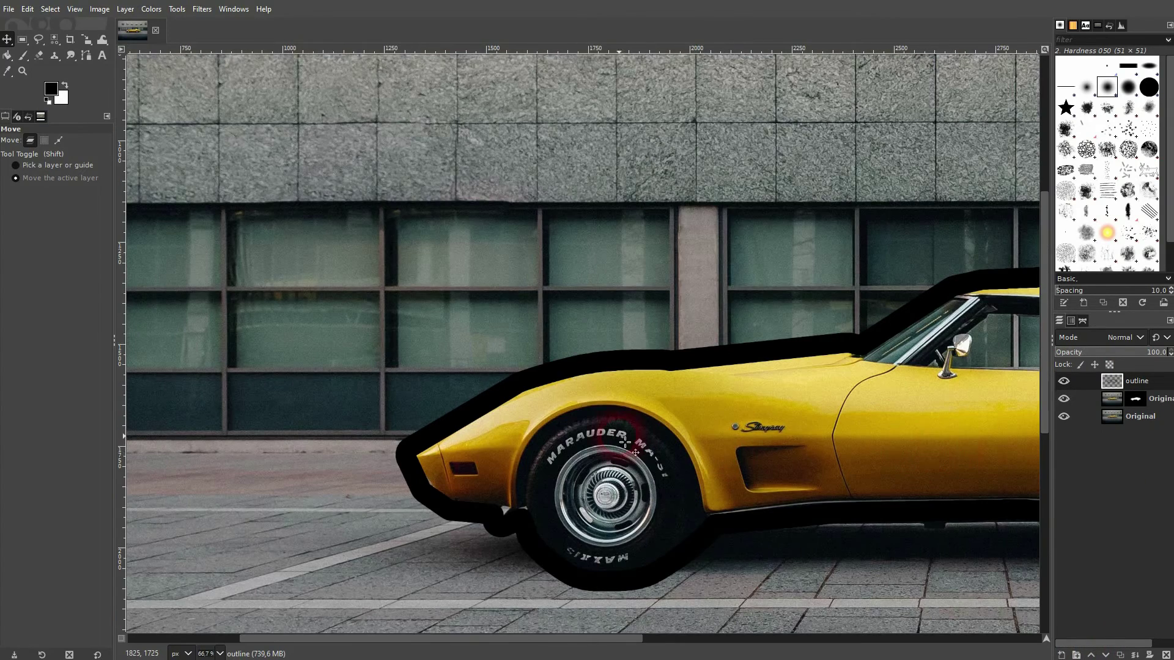
scroll(905, 432, down, 2)
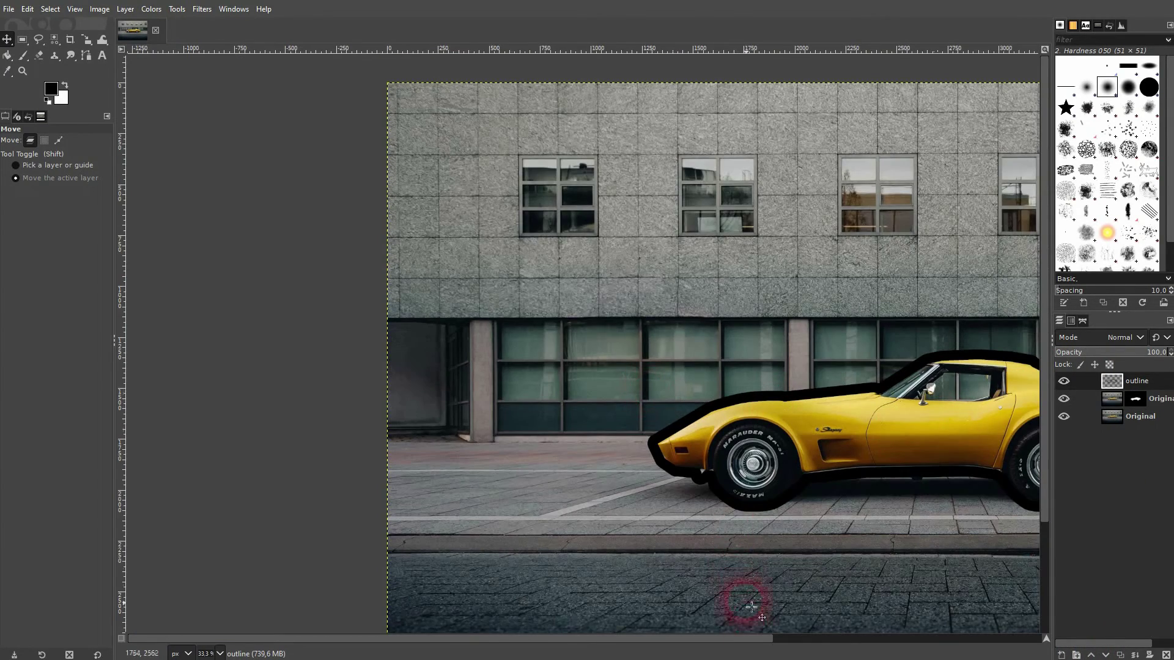
drag(744, 638, 1062, 597)
scroll(524, 421, down, 3)
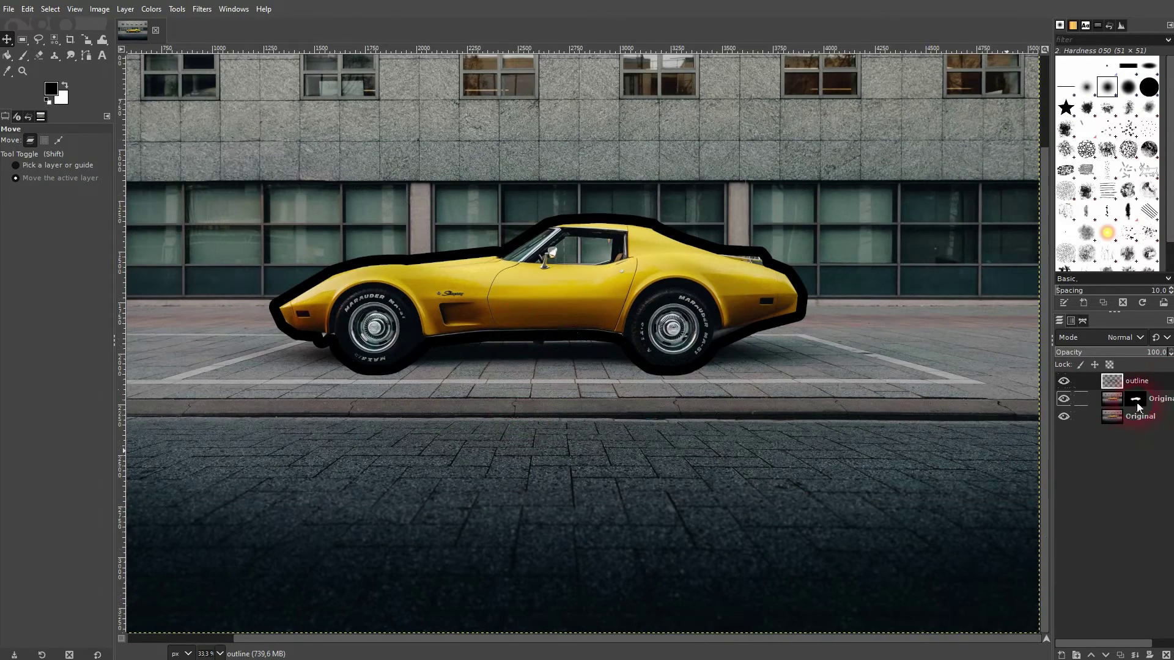
click(1091, 655)
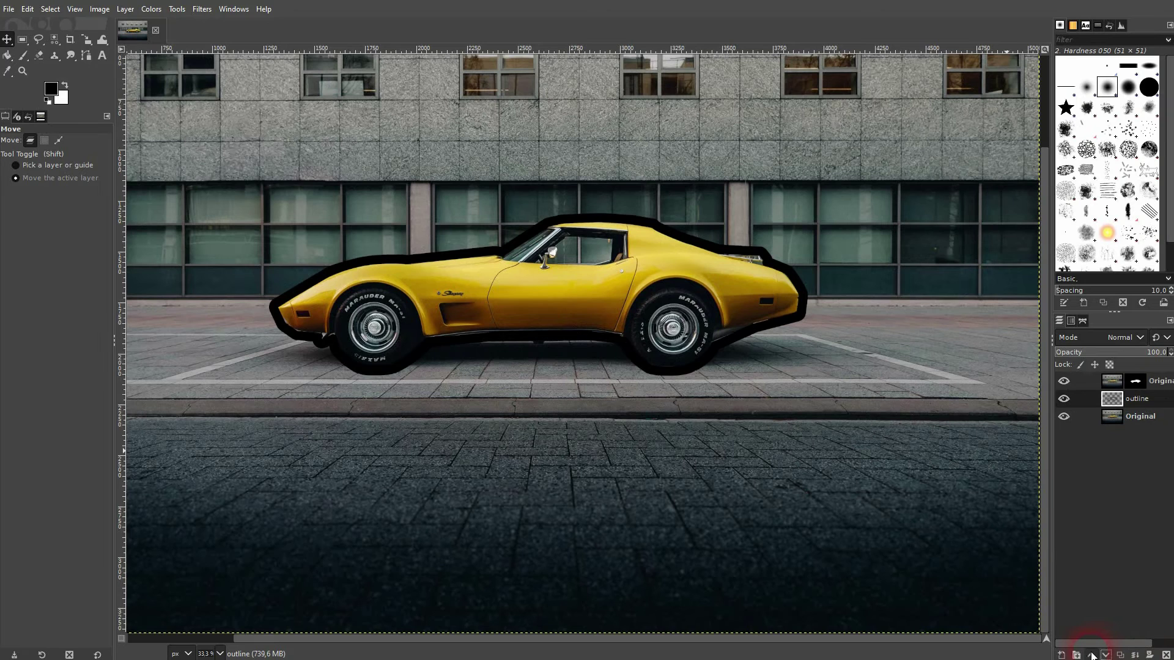
click(1091, 655)
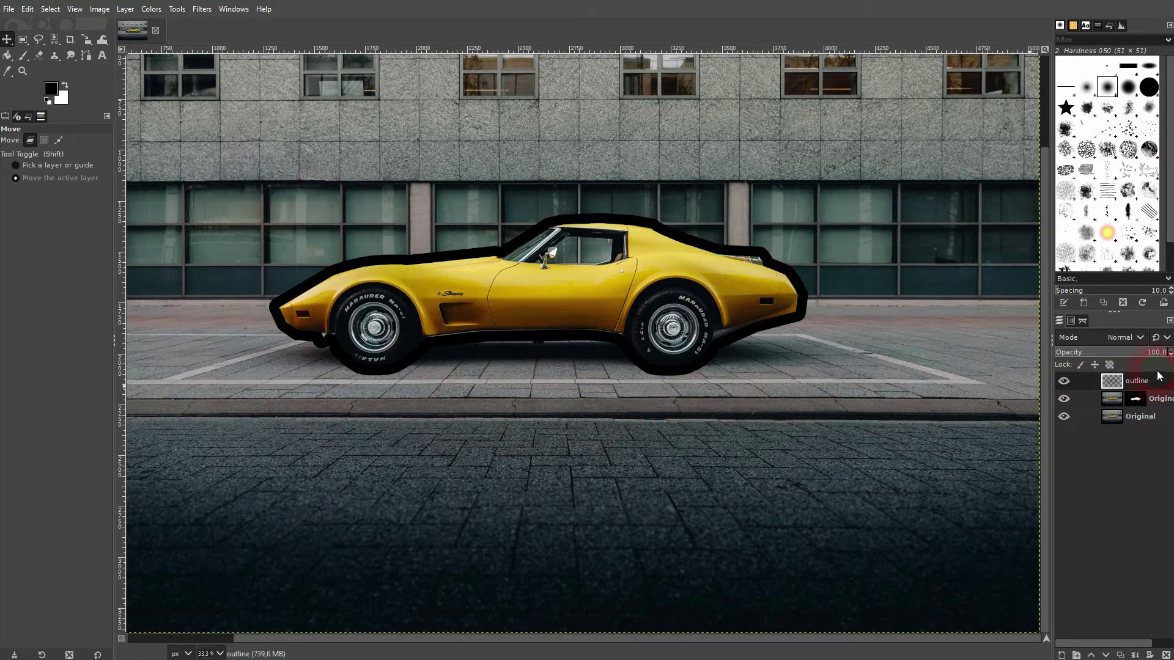
Step: Open the Gaussian Blur filter with the outline layer as the active layer
click(196, 9)
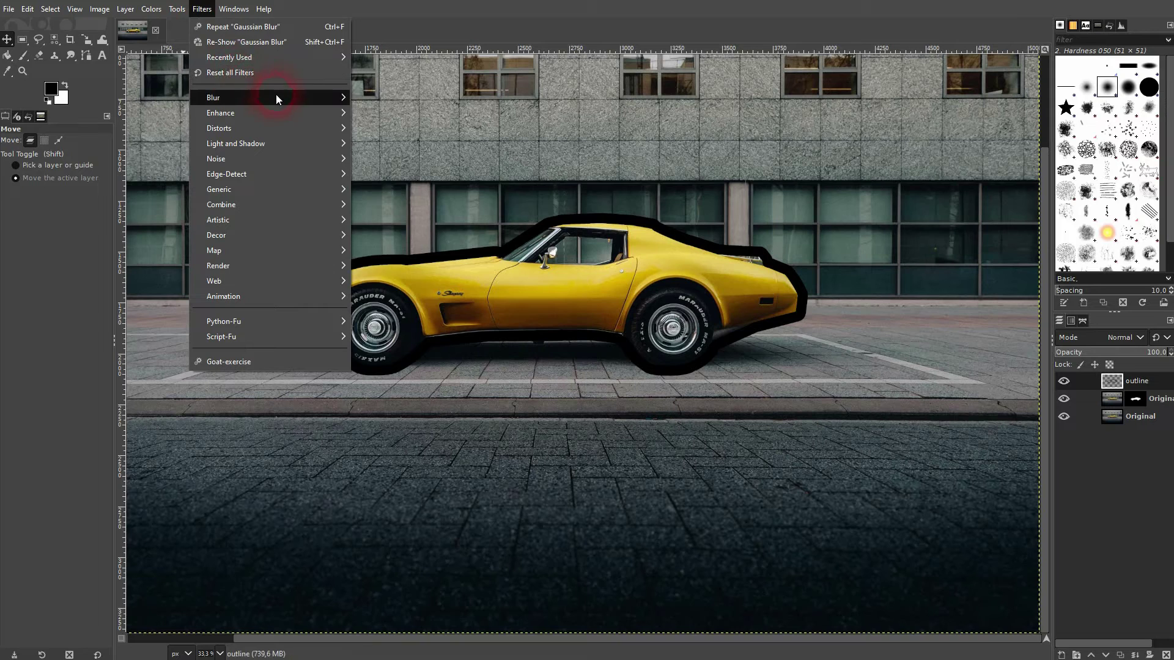
mouse_move(278, 94)
click(394, 117)
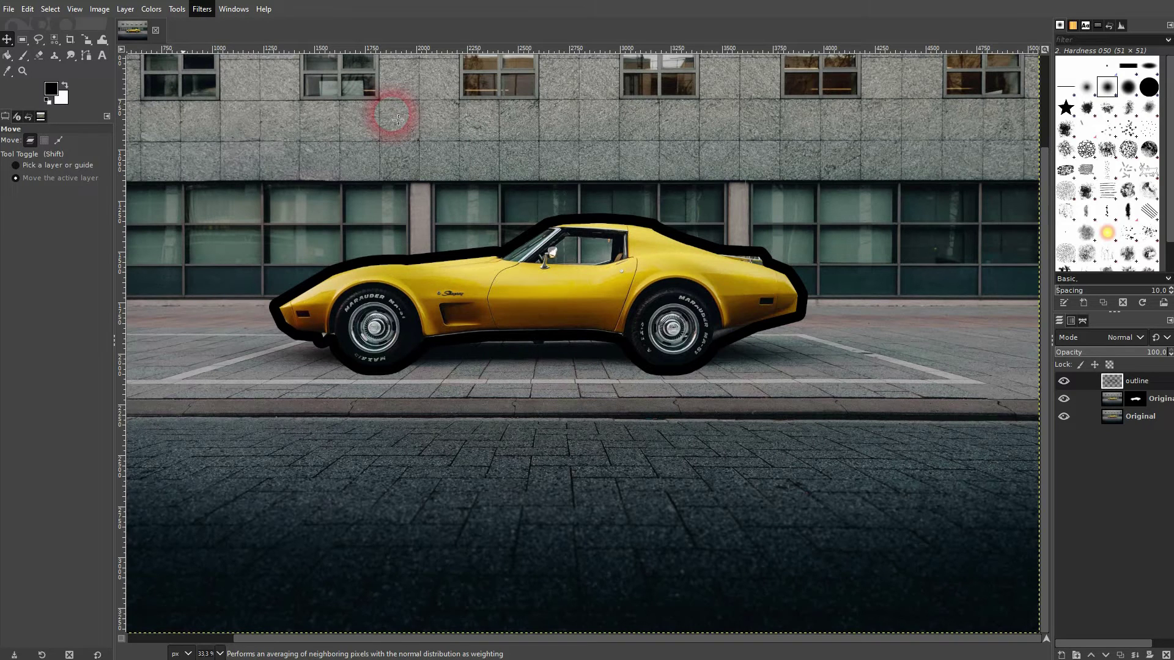
drag(186, 97, 185, 198)
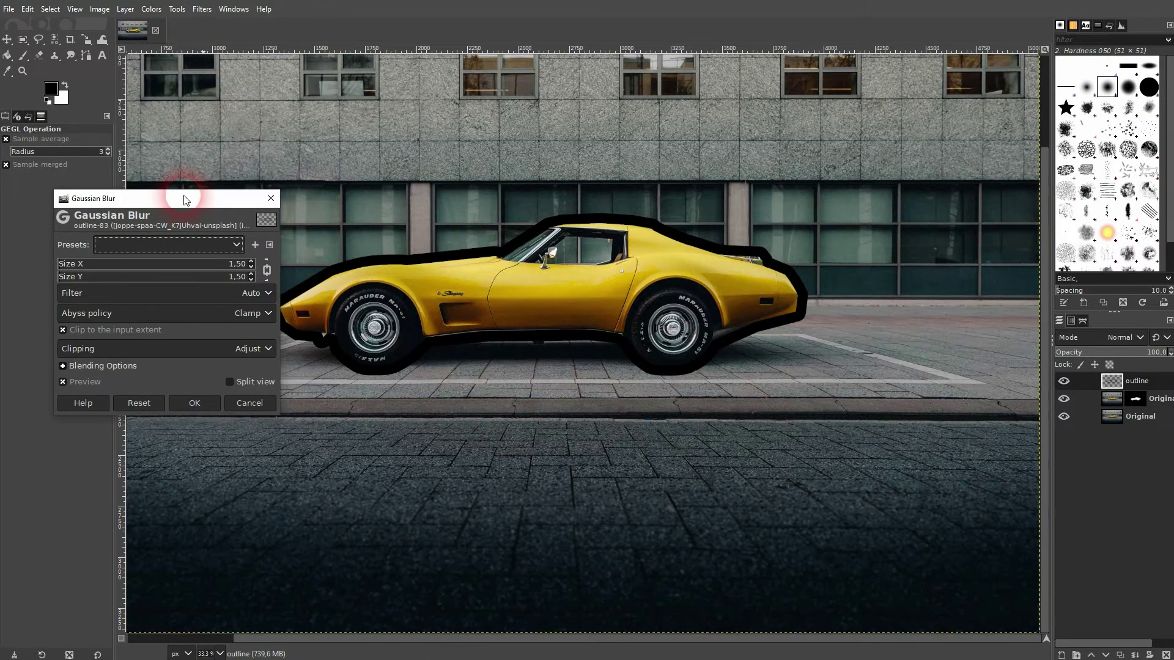
click(1142, 382)
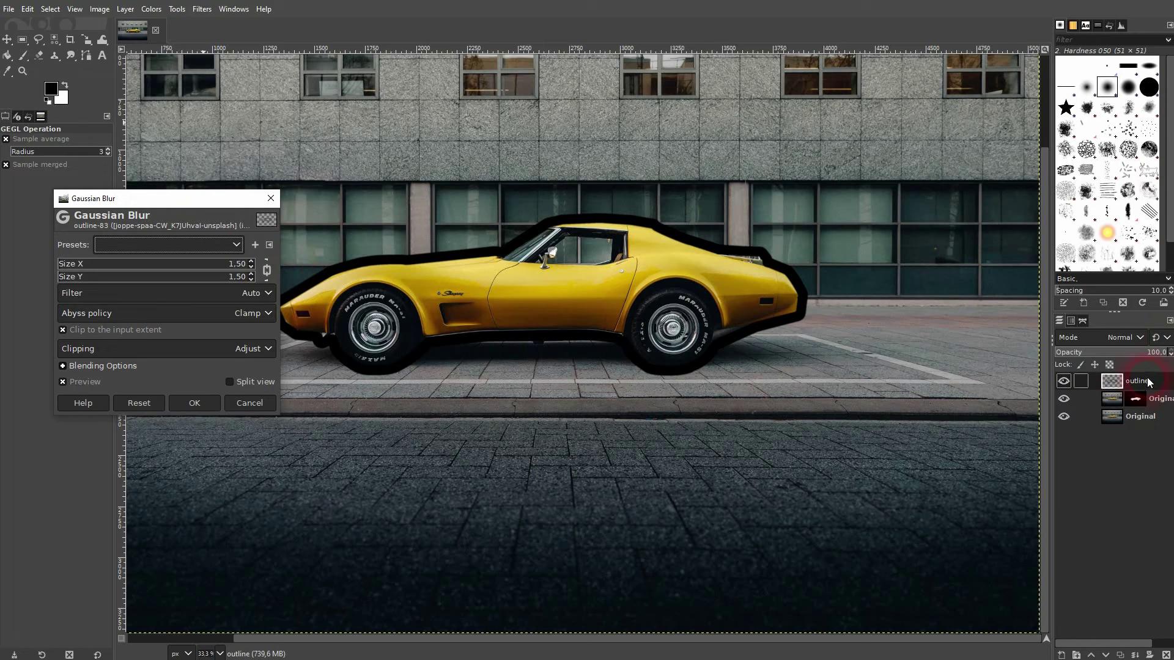
Step: Set the blur size to about 5.35 and apply it to the outline
click(63, 382)
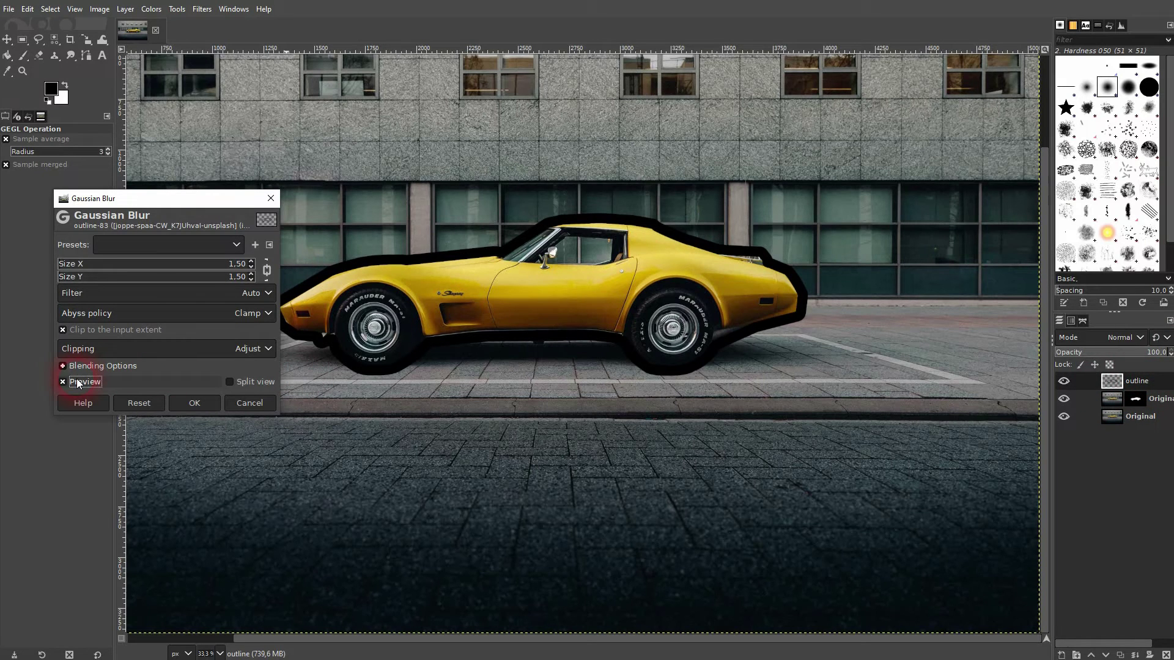
click(98, 297)
click(79, 267)
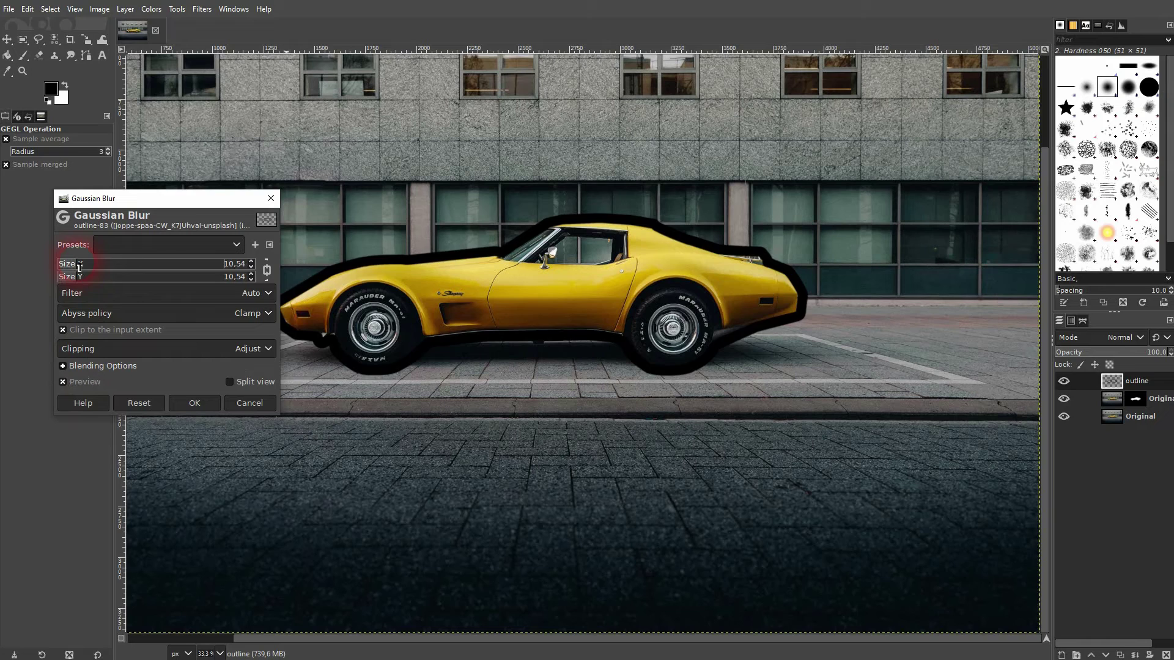
click(138, 265)
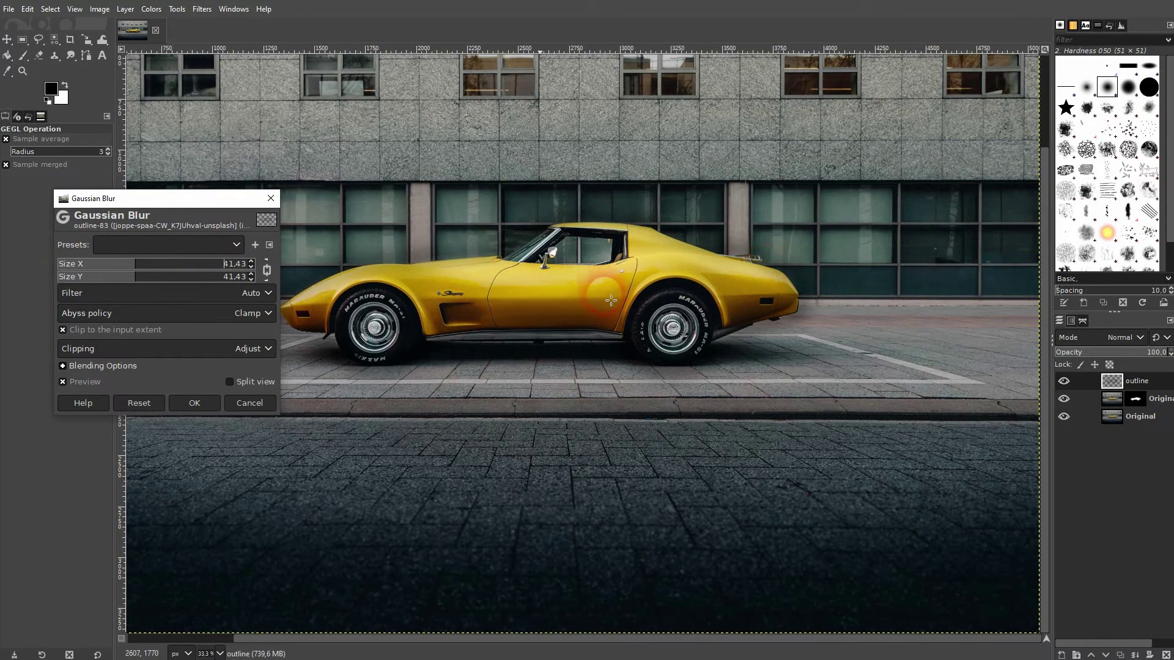
mouse_move(92, 264)
mouse_down()
mouse_move(60, 263)
mouse_move(71, 264)
mouse_up()
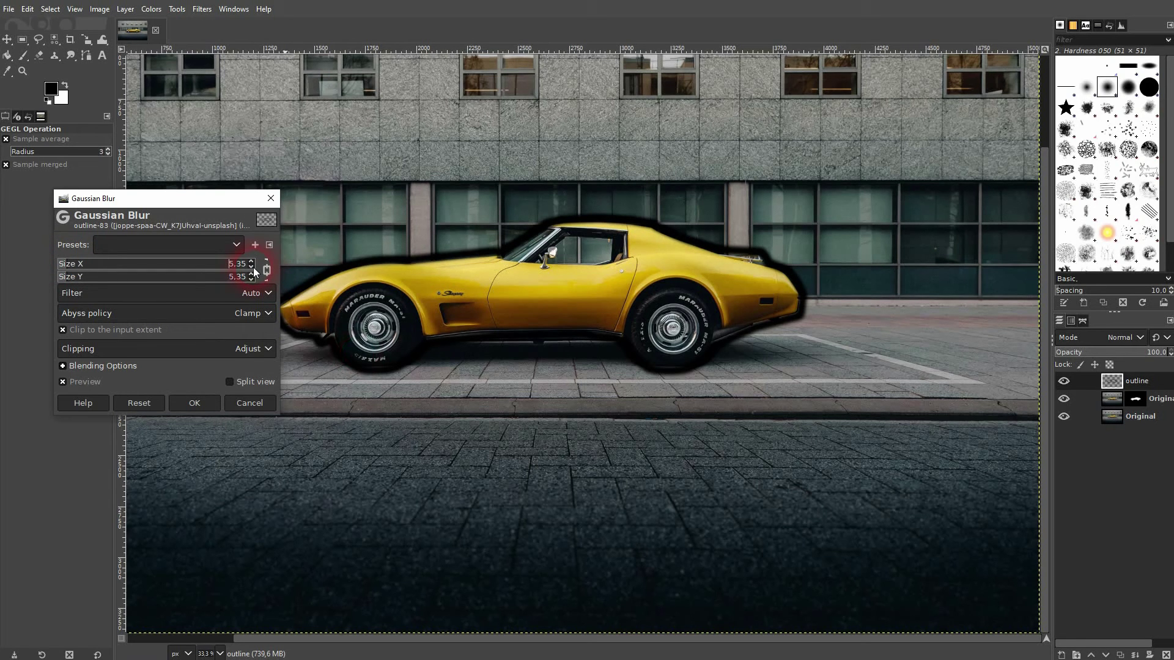
click(194, 403)
scroll(550, 249, up, 5)
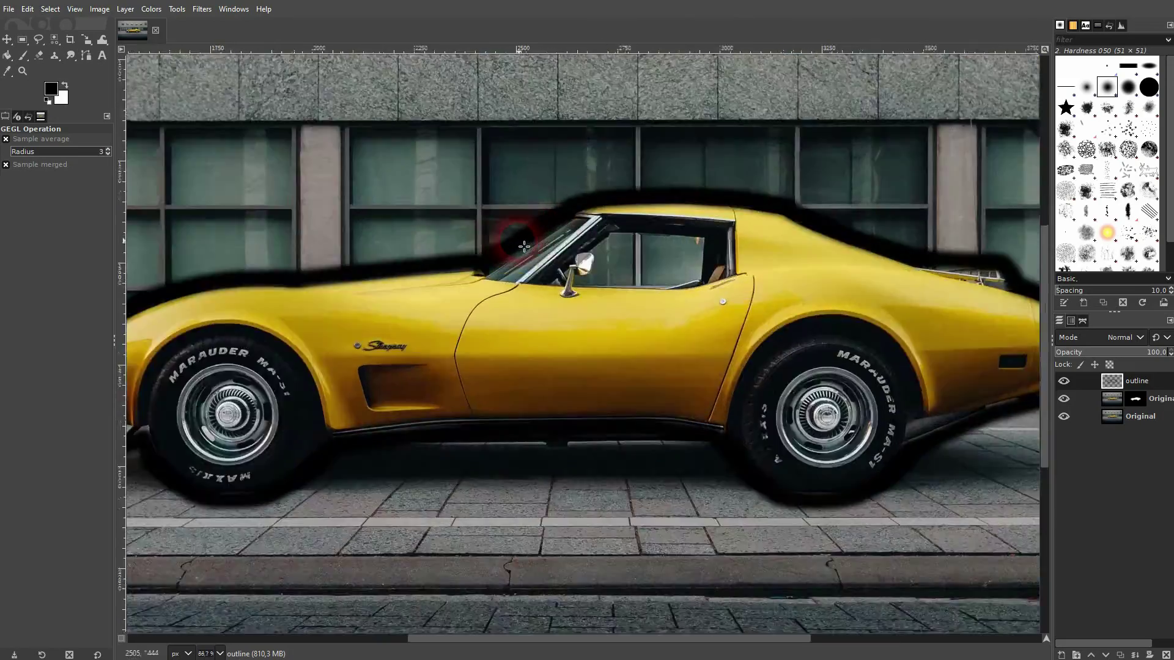
scroll(508, 304, down, 3)
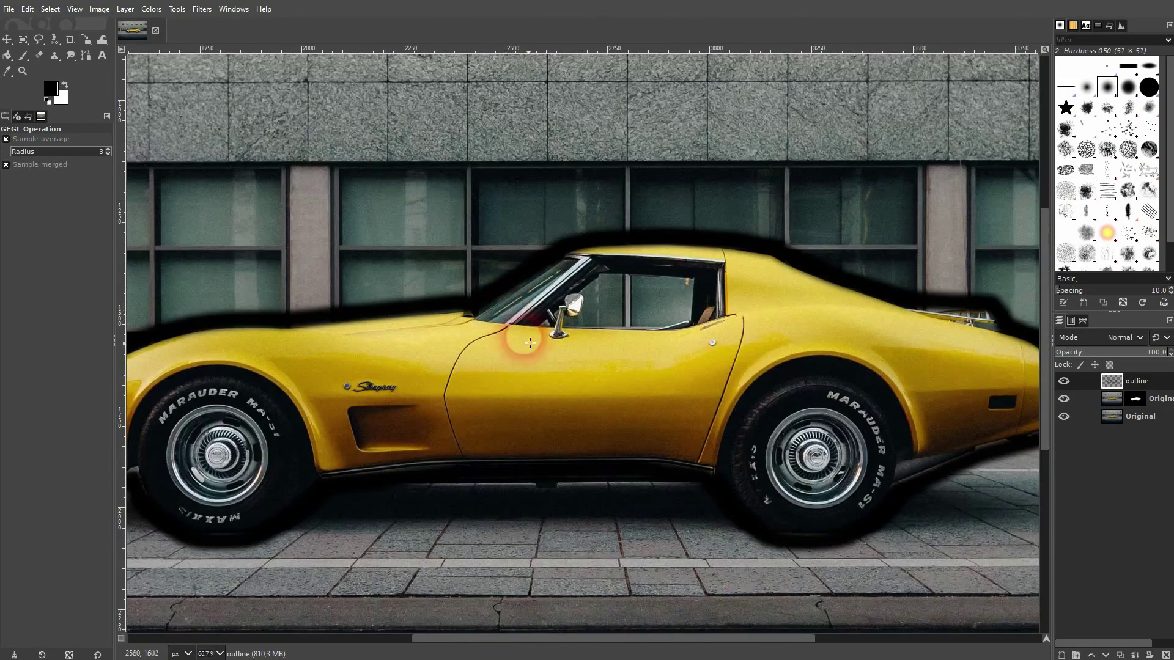
scroll(552, 363, down, 2)
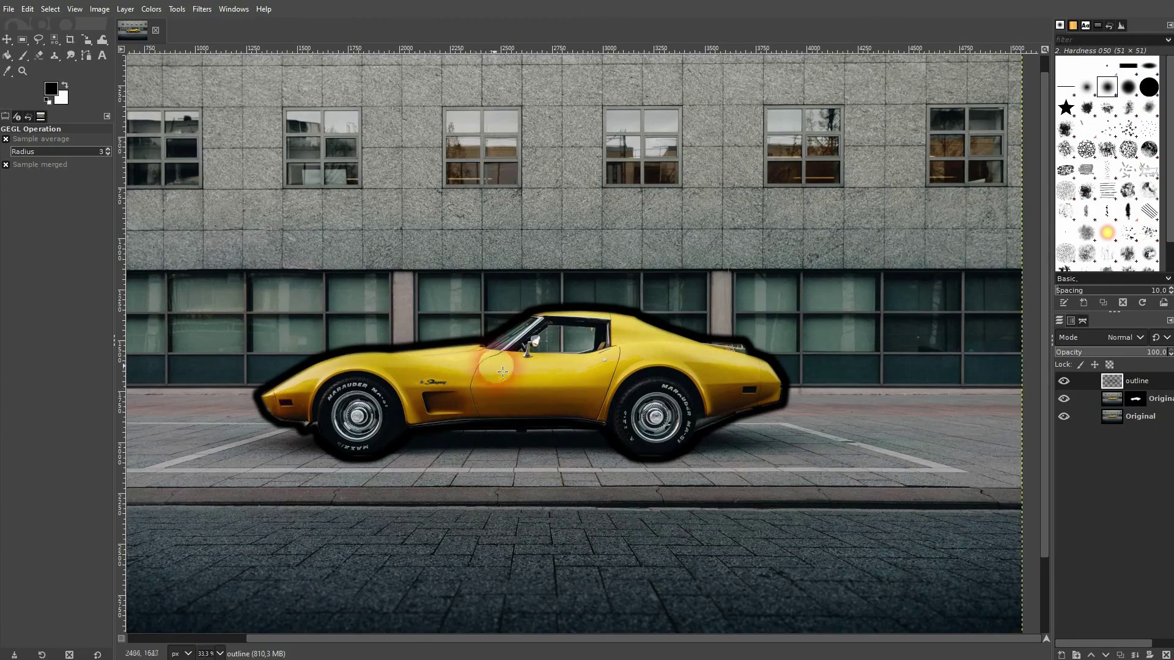
Step: Hide Original and create a new white-filled layer named 'background'
click(1064, 418)
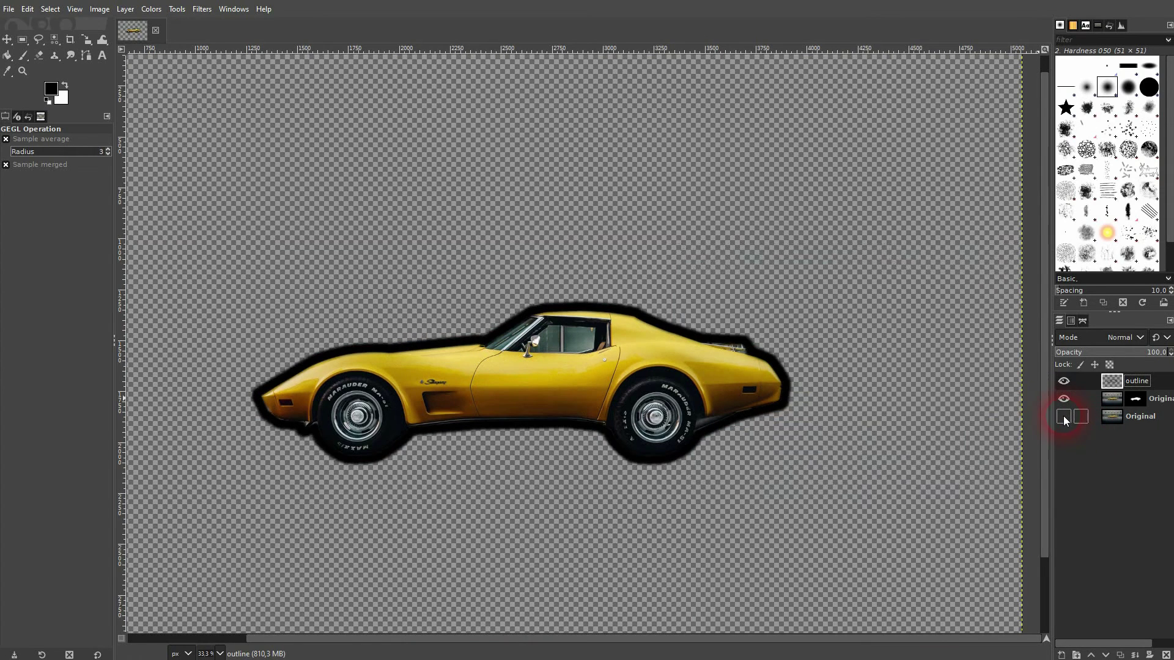
click(1136, 413)
click(1062, 654)
text(background)
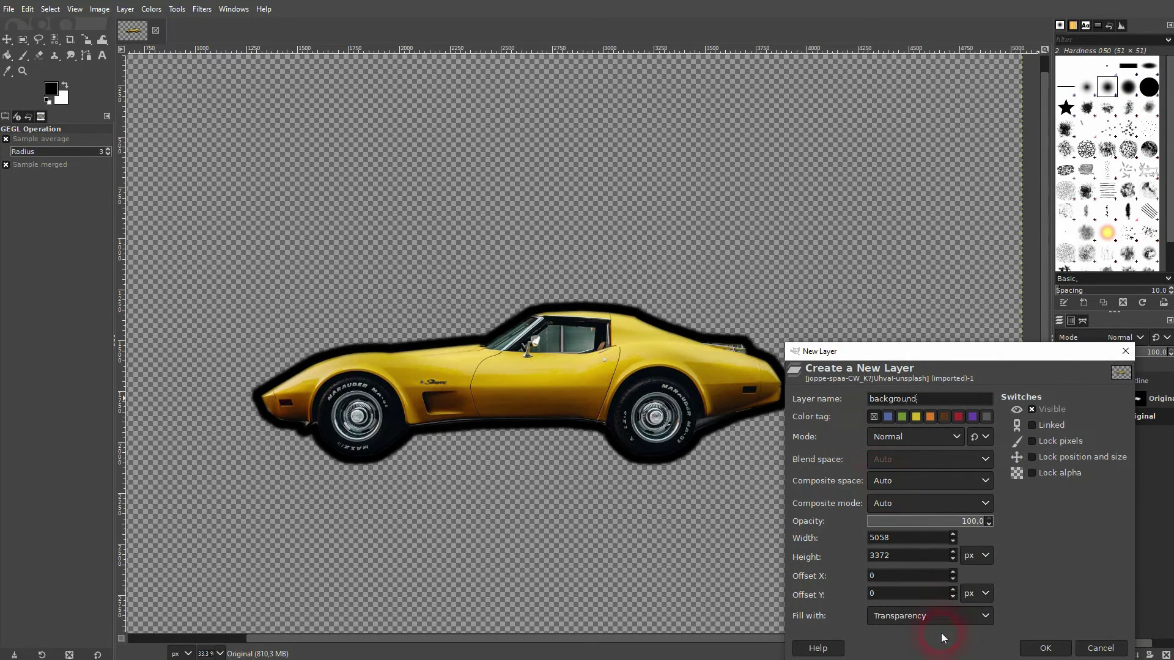
click(934, 619)
click(912, 569)
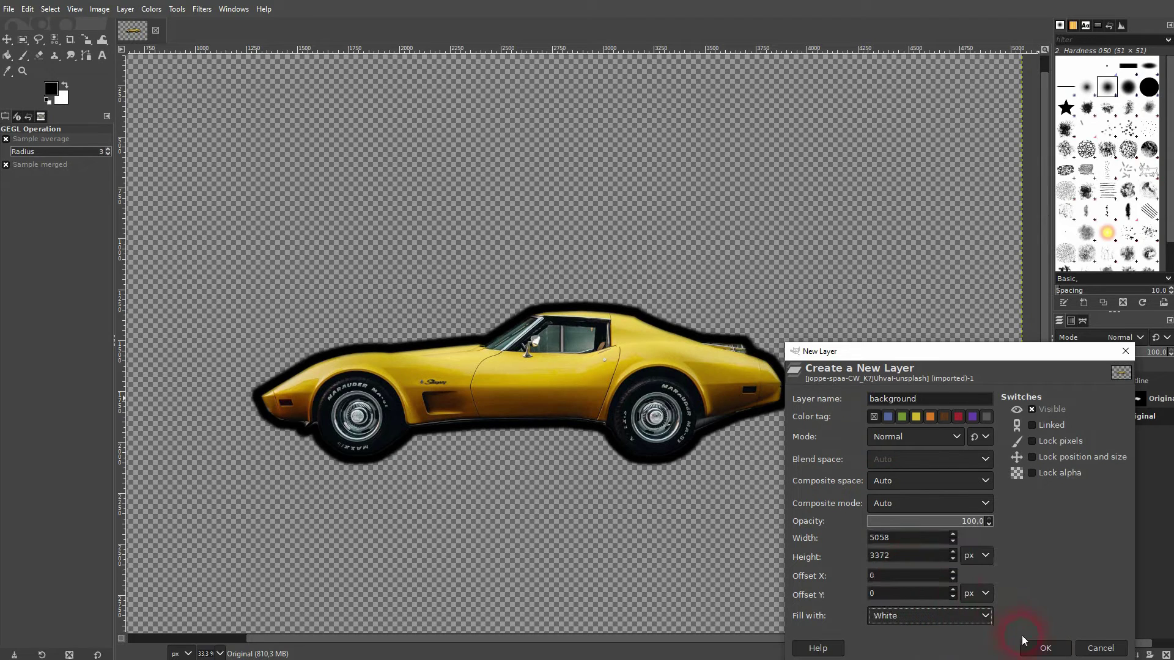
click(1043, 648)
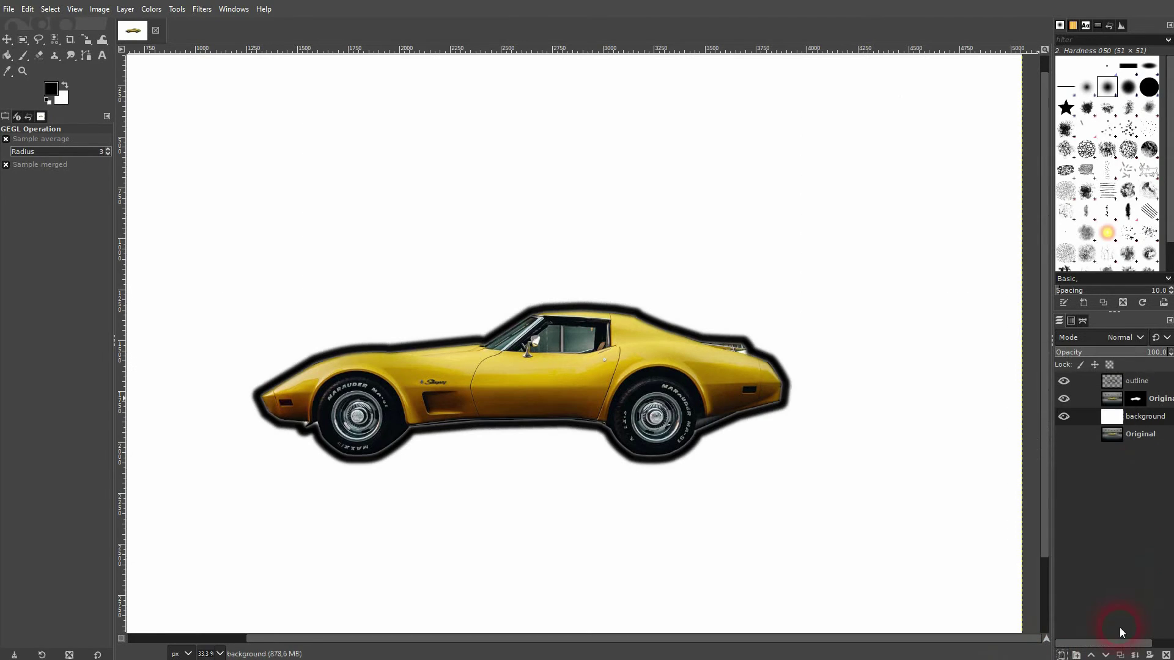
Step: Lower the background layer to the bottom and make the Original photo visible again
click(1106, 654)
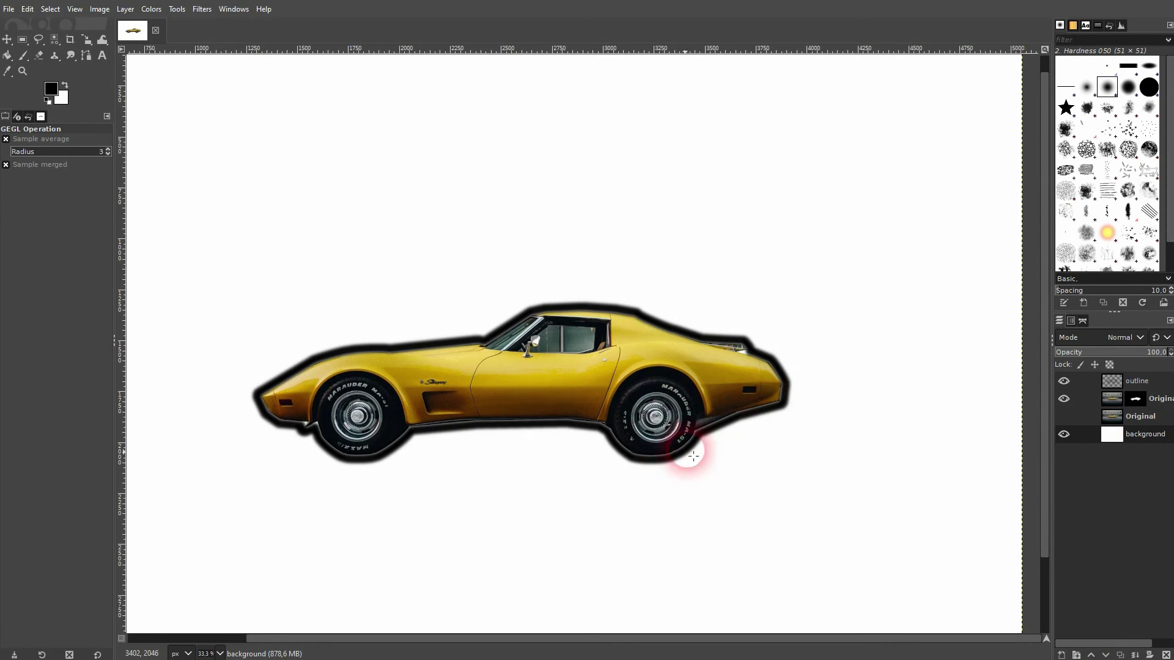
scroll(658, 449, down, 2)
scroll(655, 449, up, 1)
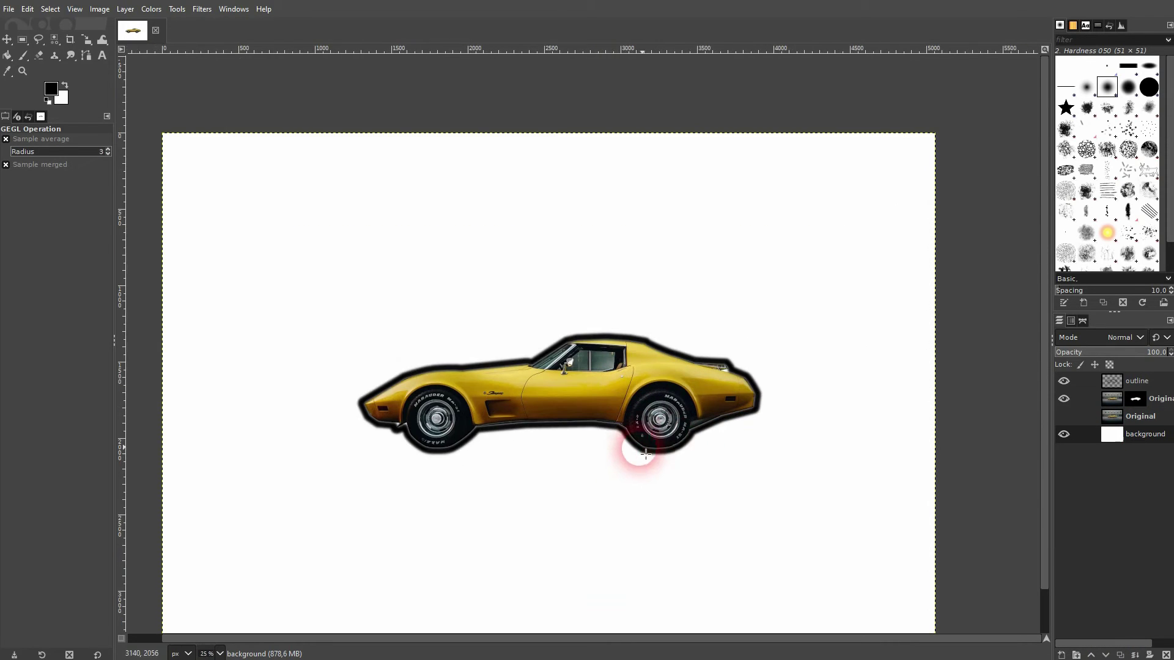
click(1064, 417)
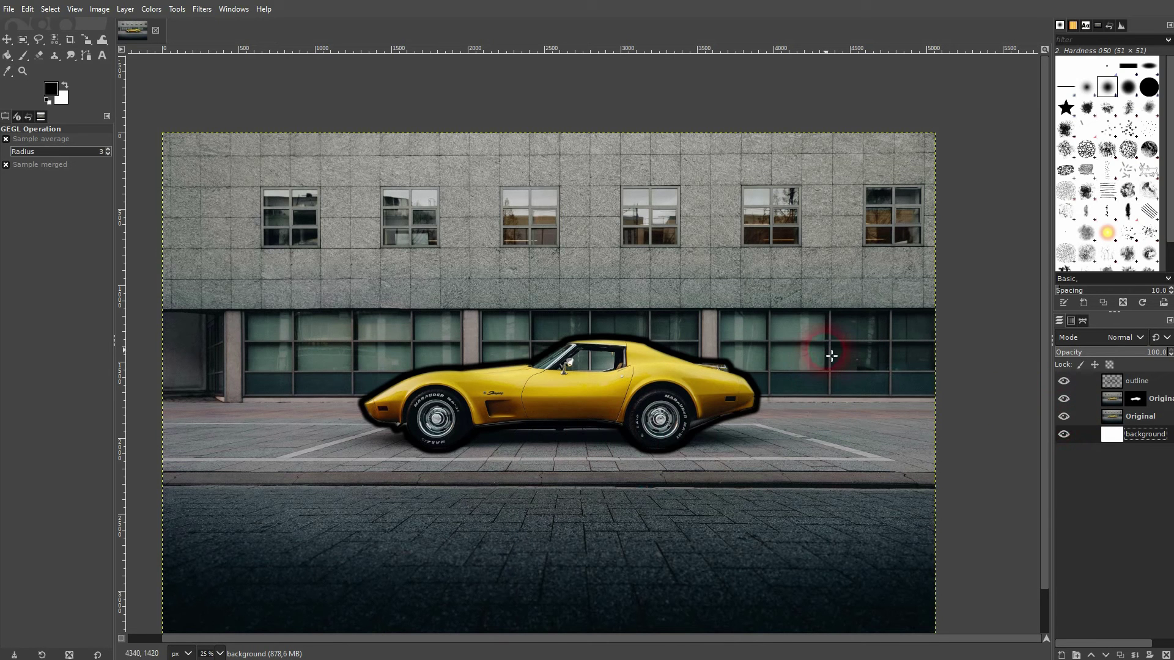